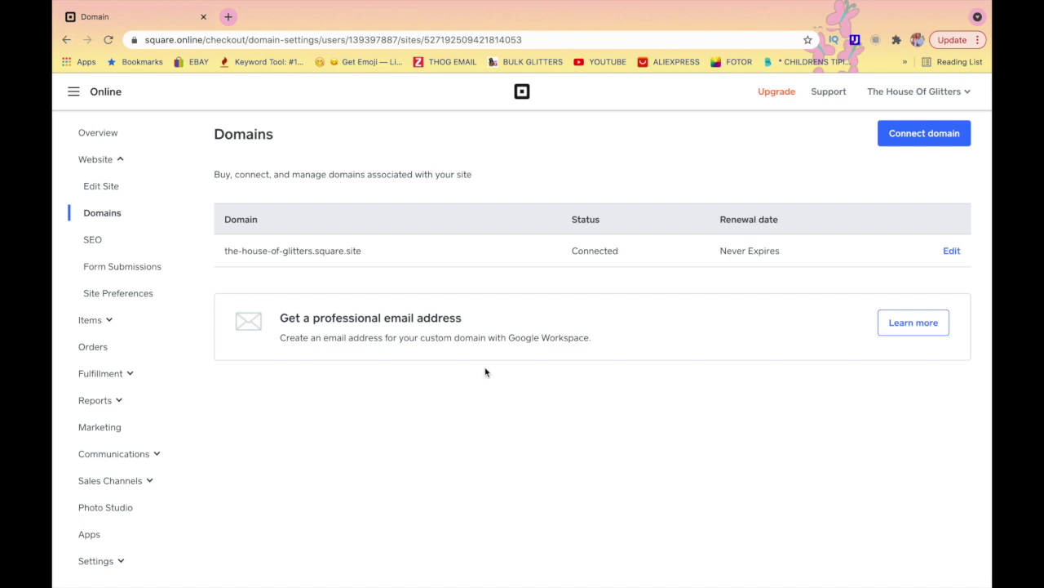
- Open the website's page editor from the domain settings page
drag(224, 253, 364, 262)
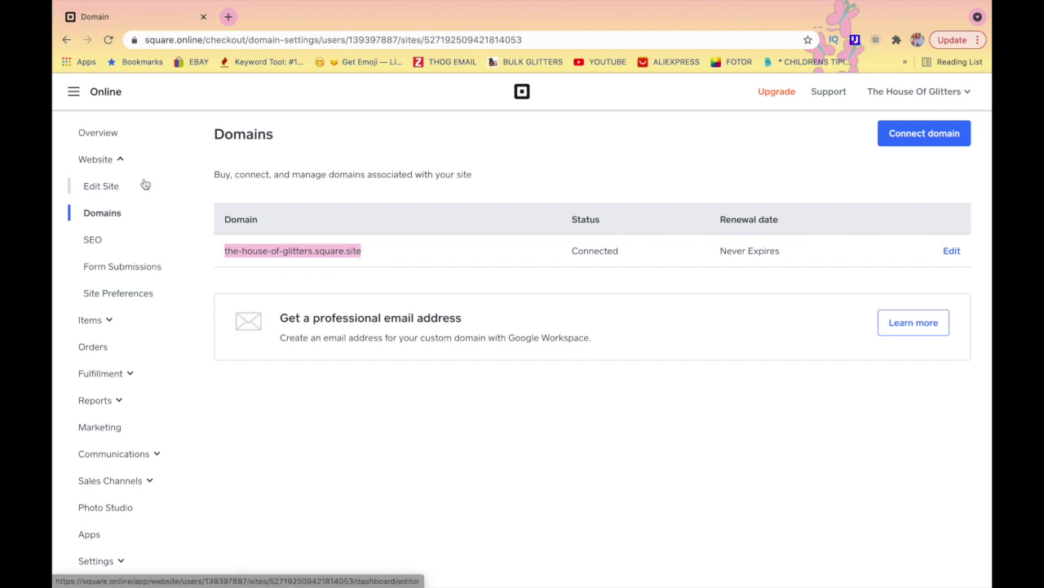
click(99, 167)
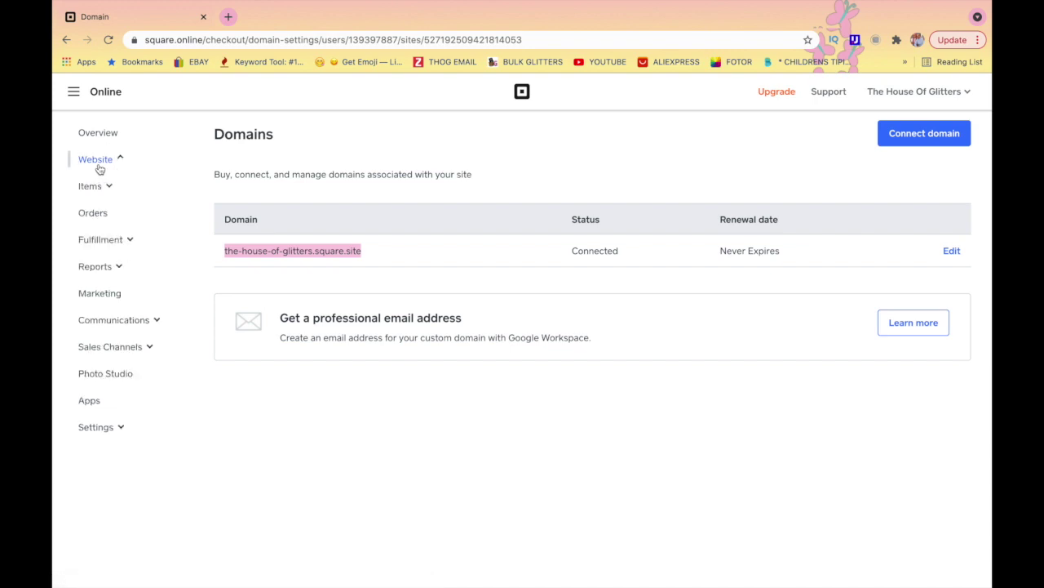
click(100, 167)
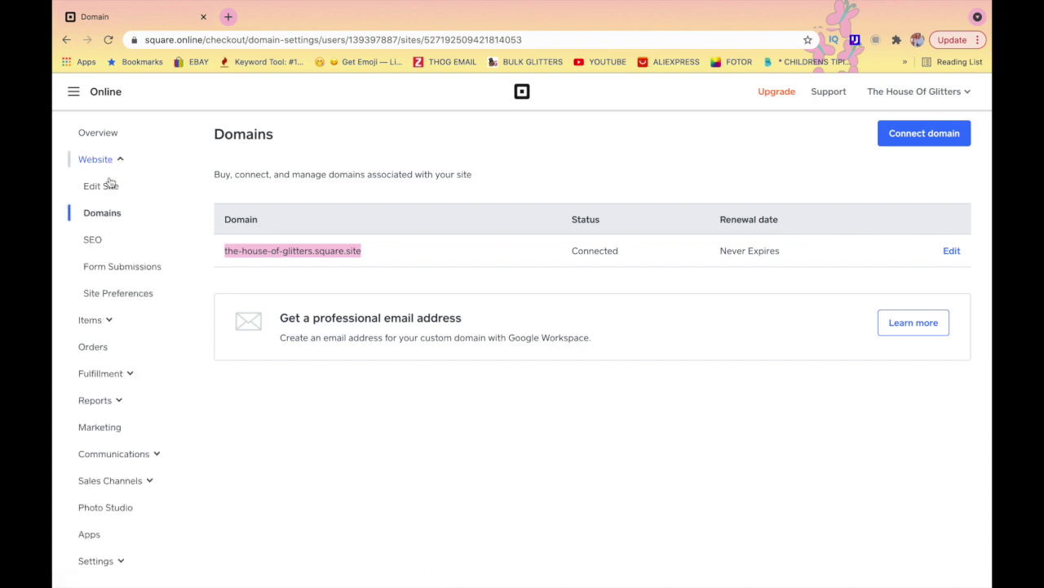
click(109, 188)
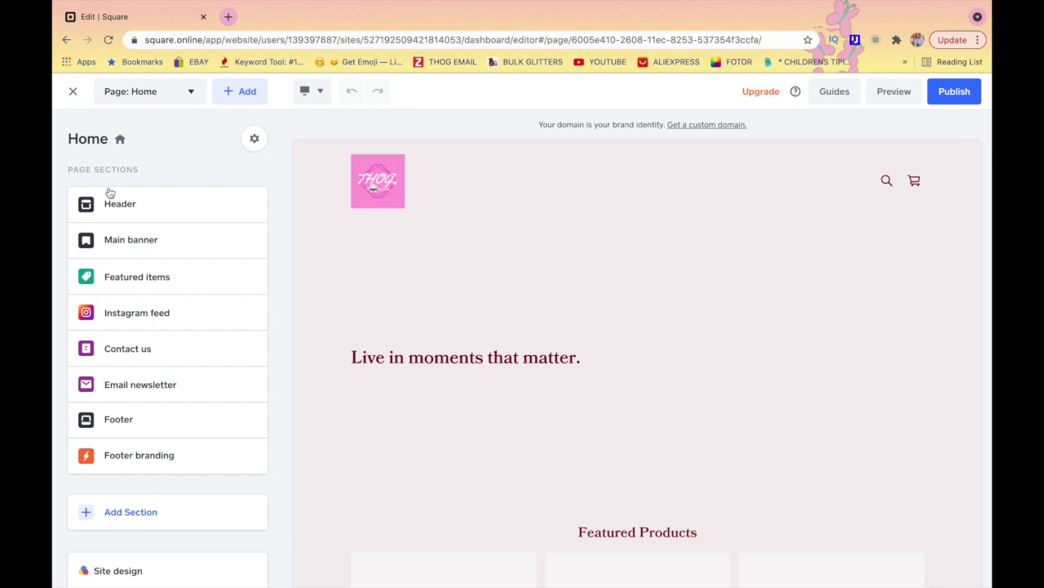
- Look through the Home page preview from the main banner down to the footer and back up to the header
scroll(398, 259, down, 5)
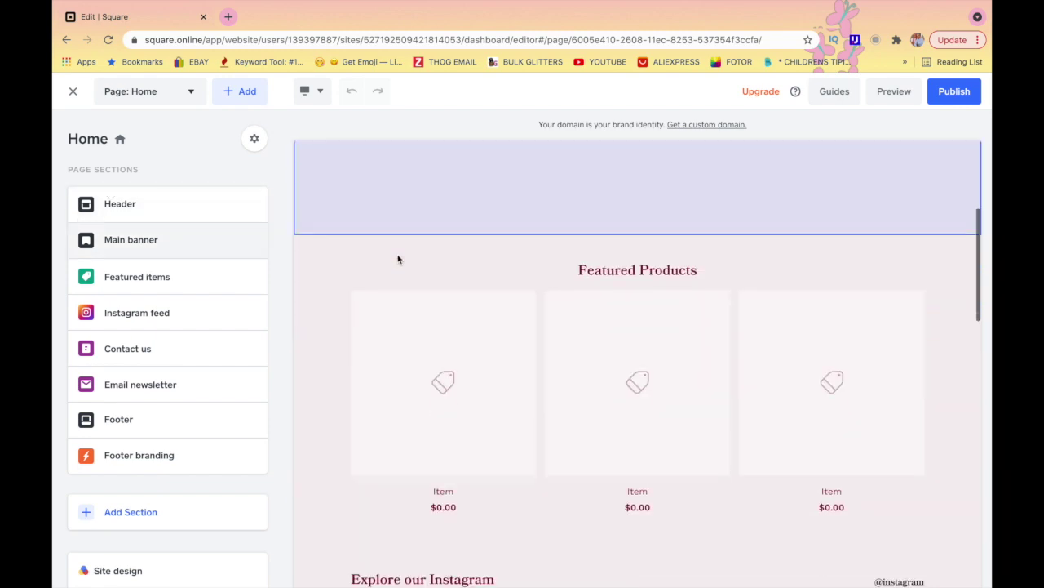
scroll(397, 259, down, 8)
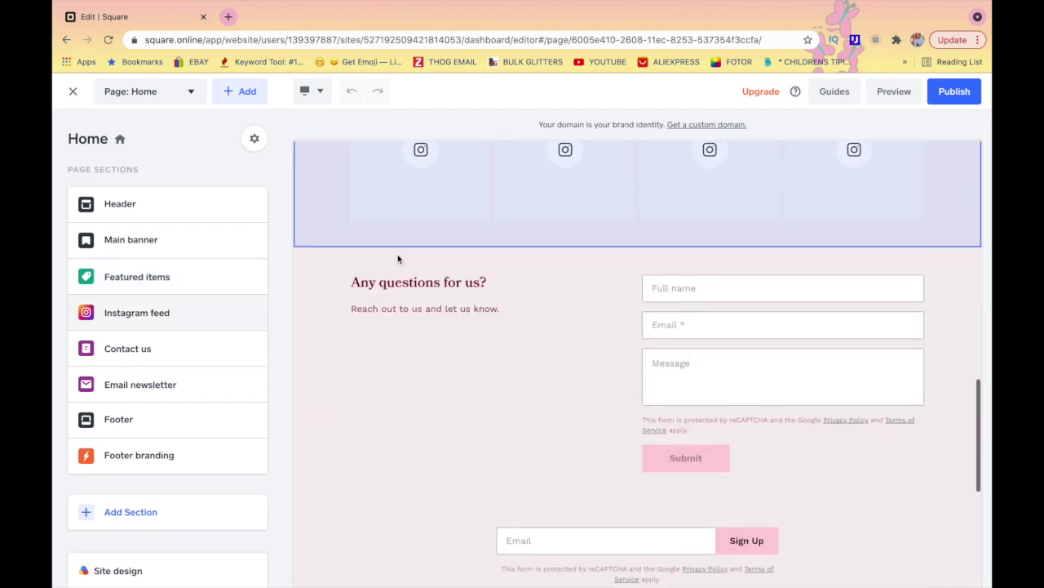
scroll(398, 260, down, 6)
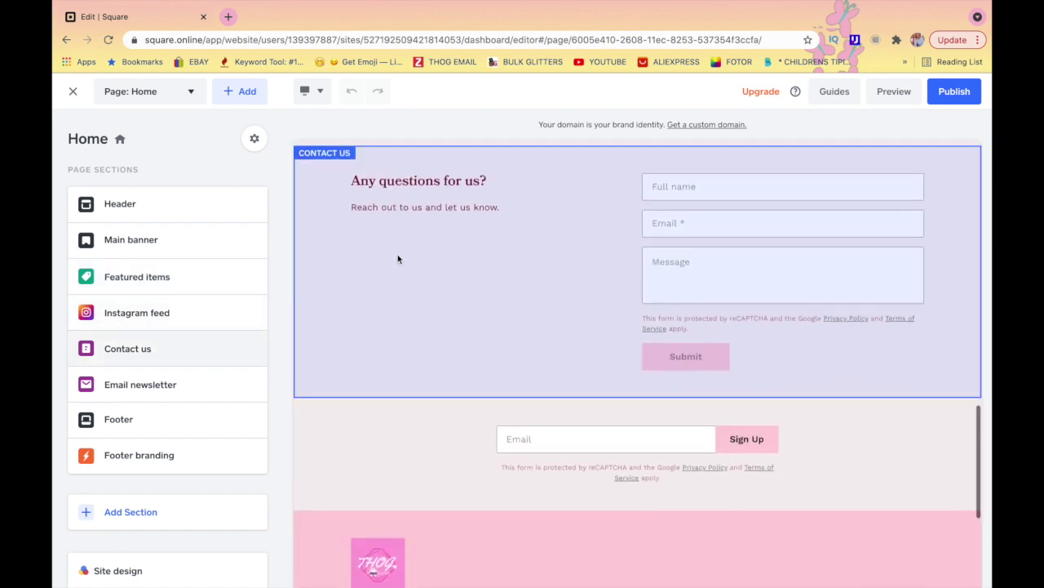
scroll(398, 259, up, 2)
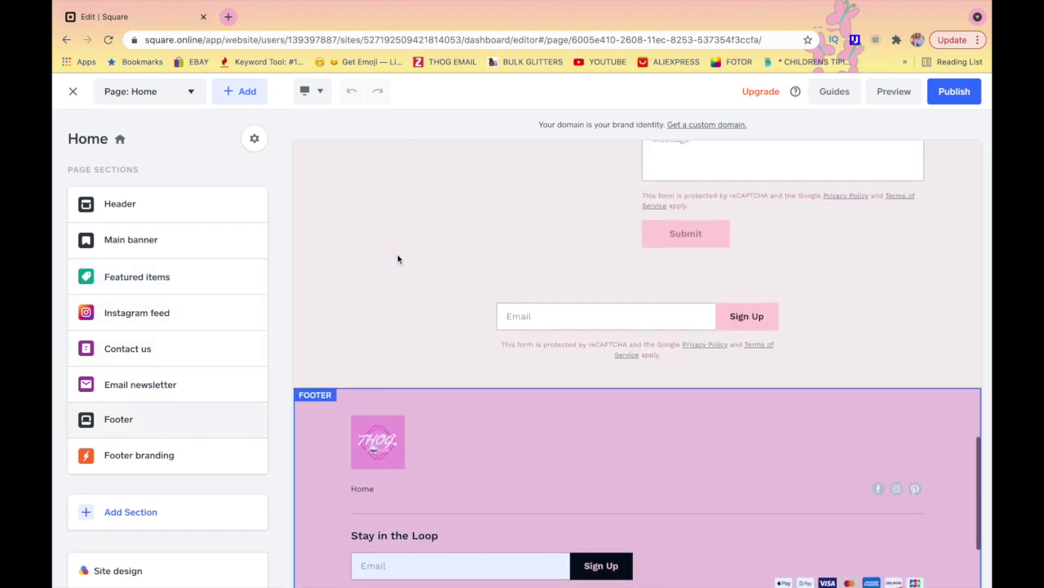
scroll(398, 259, up, 3)
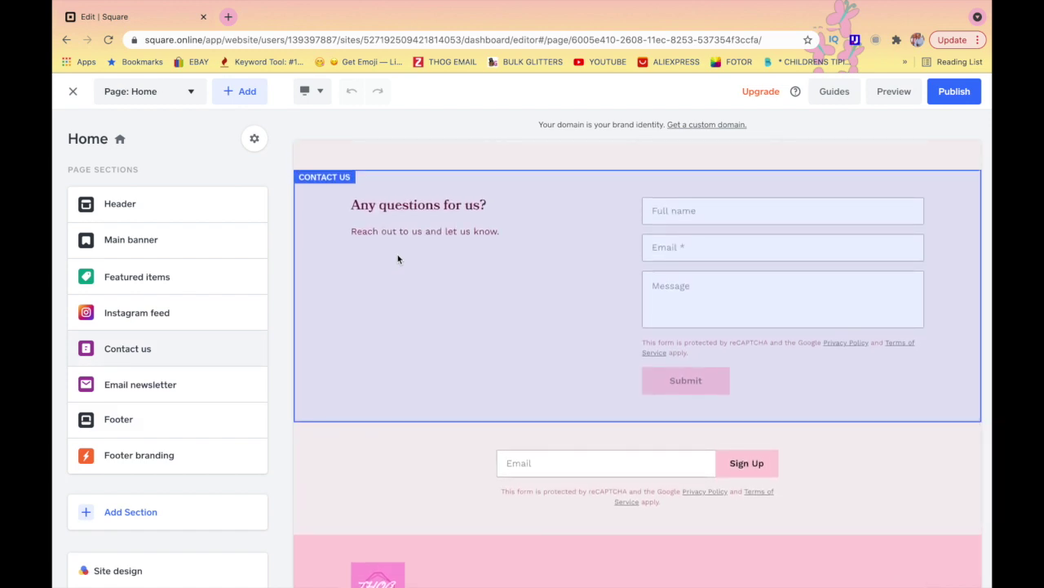
scroll(398, 258, up, 3)
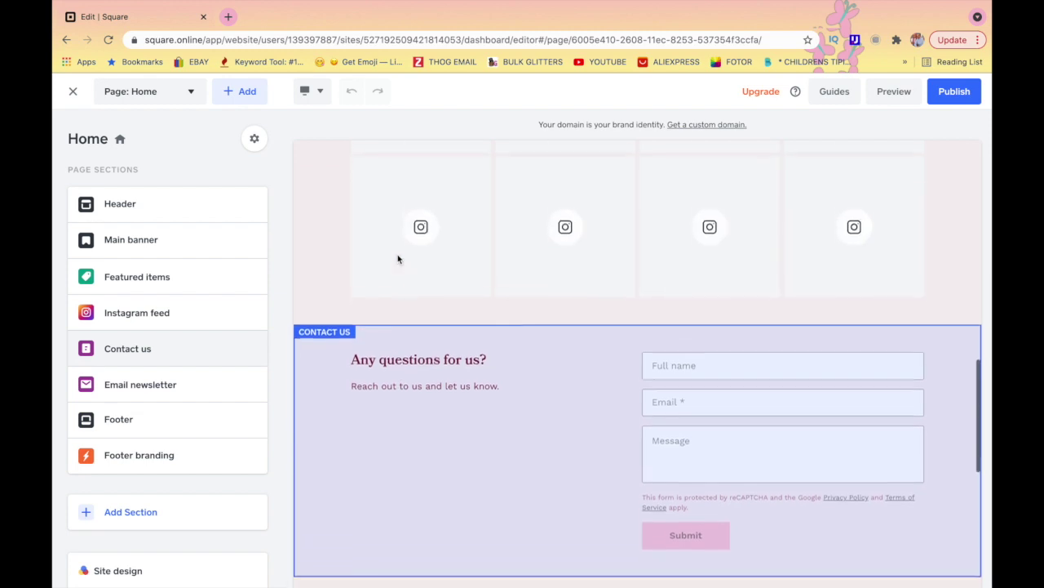
scroll(406, 369, up, 3)
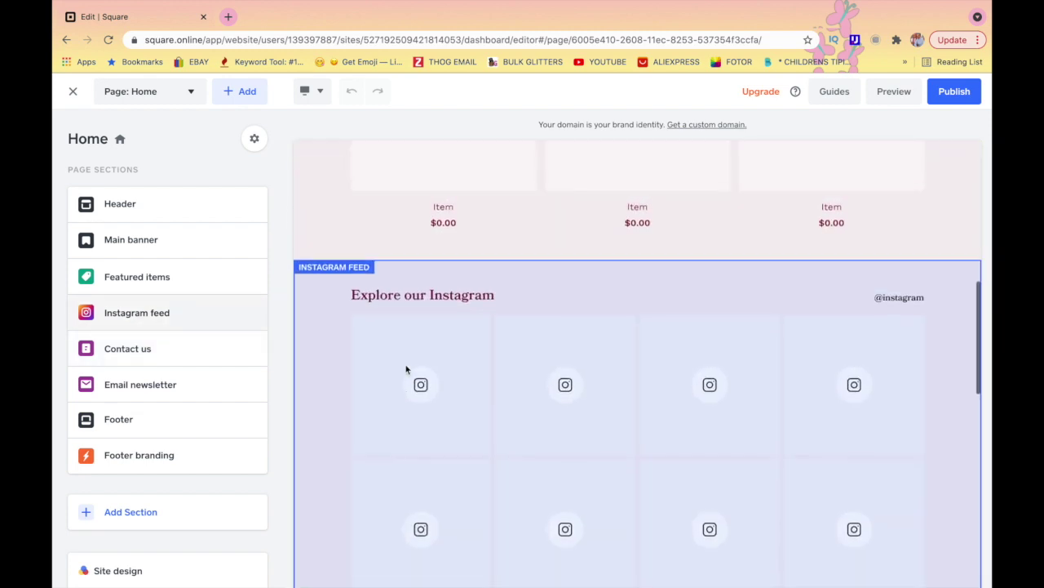
scroll(406, 370, up, 5)
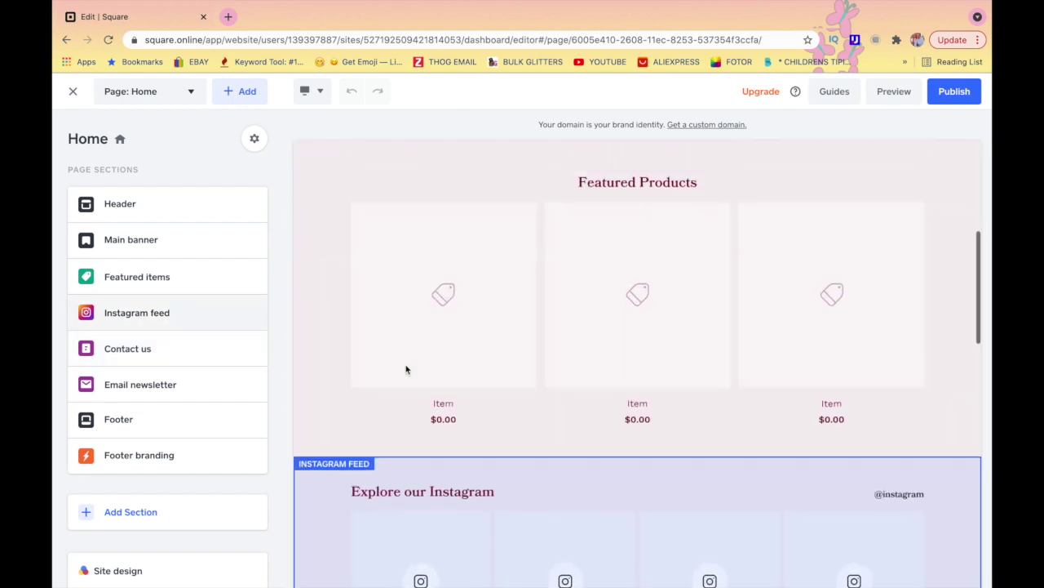
scroll(480, 235, up, 3)
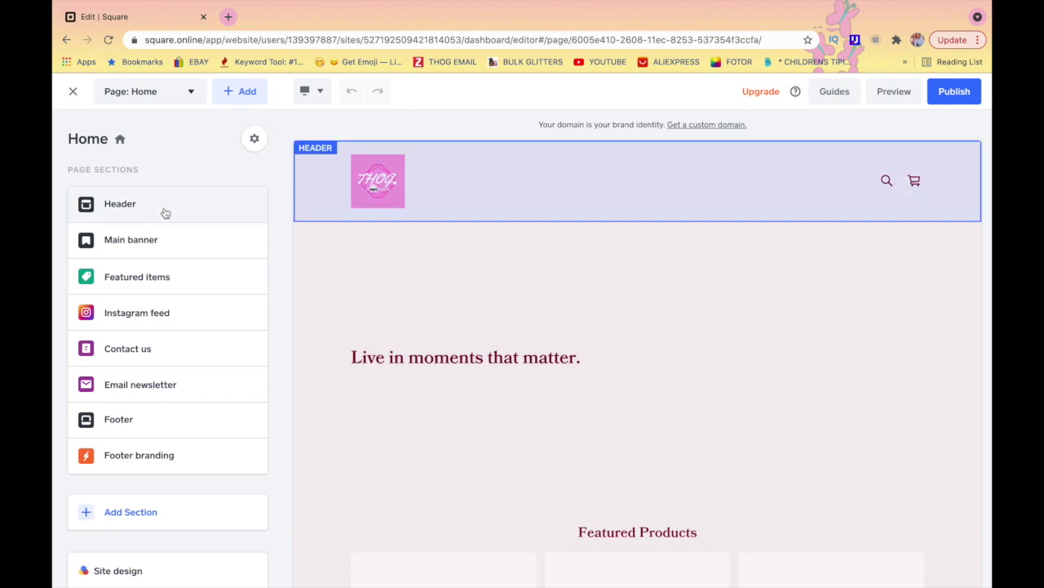
- Review the Home page header's logo settings and return to the list of page sections
click(163, 213)
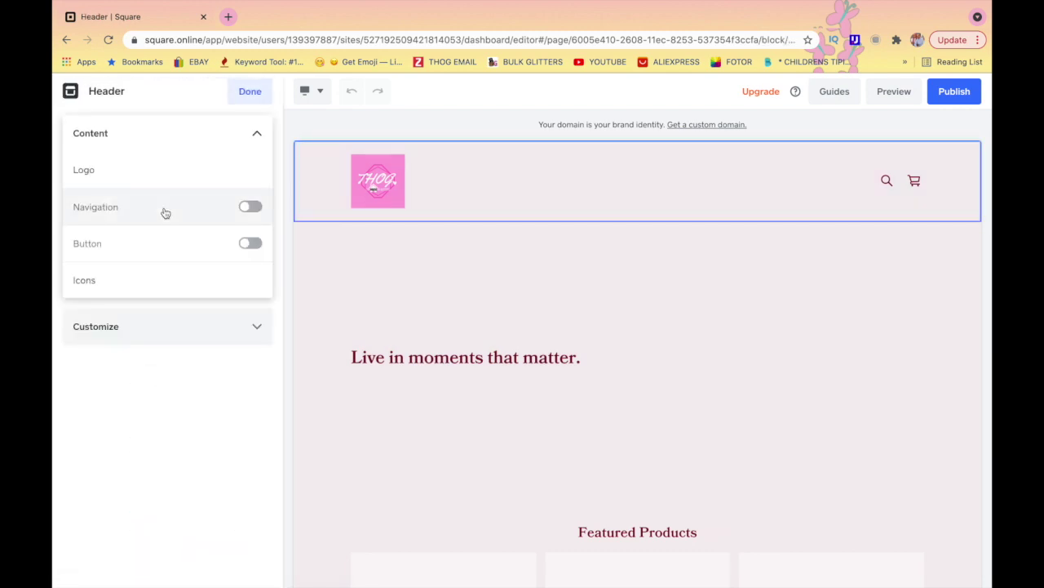
click(127, 182)
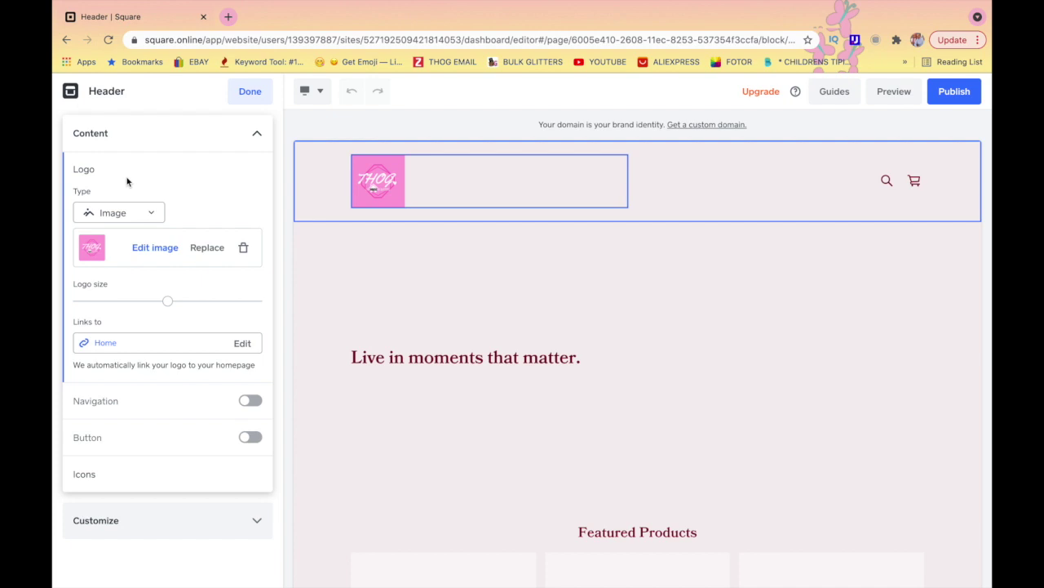
click(257, 135)
click(249, 147)
click(249, 92)
- Add the second pink portrait JPEG beginning with 38495048 from Downloads as the main banner's image
mouse_move(154, 242)
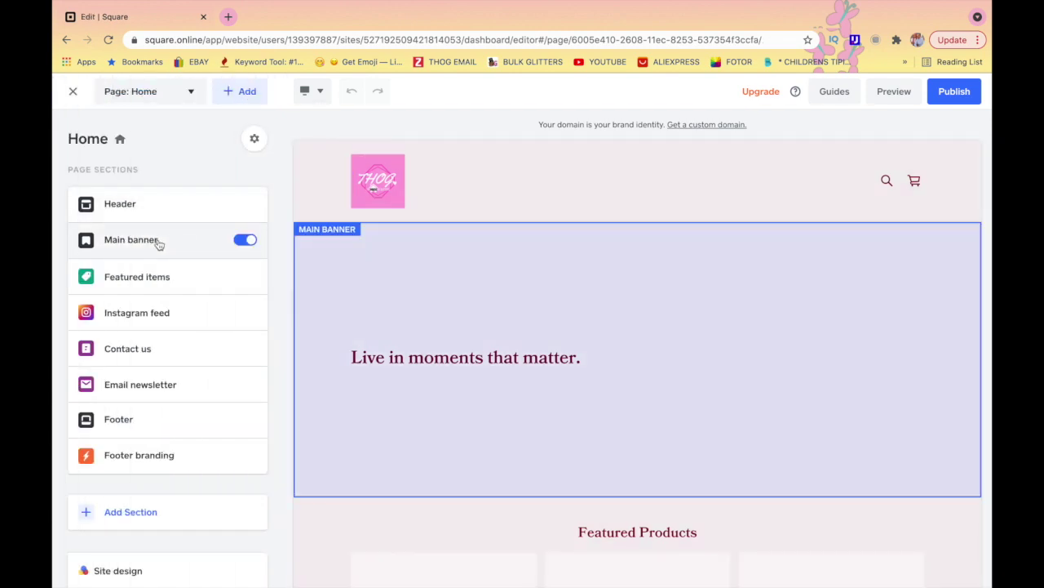
click(158, 243)
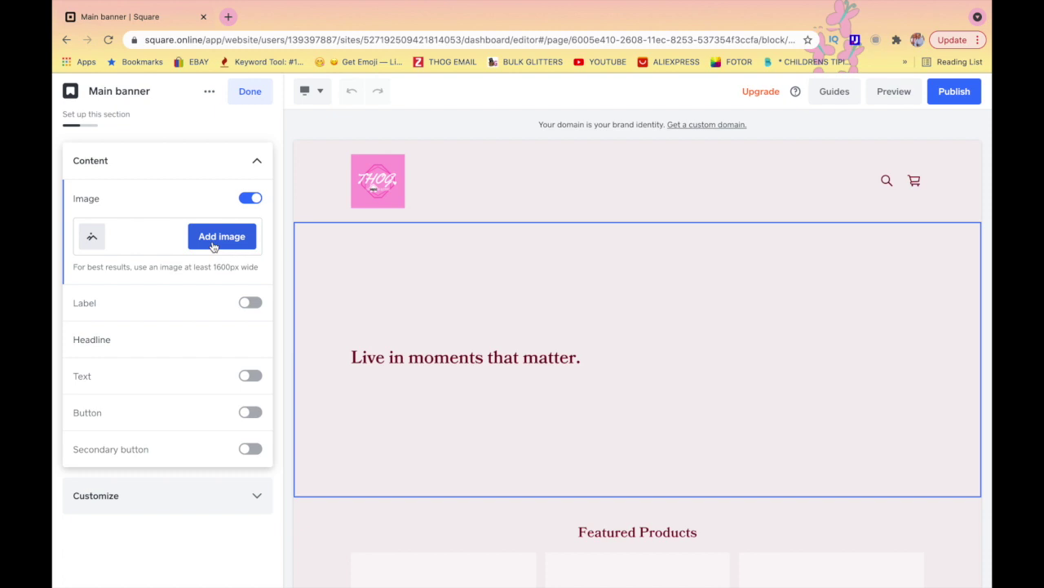
click(214, 240)
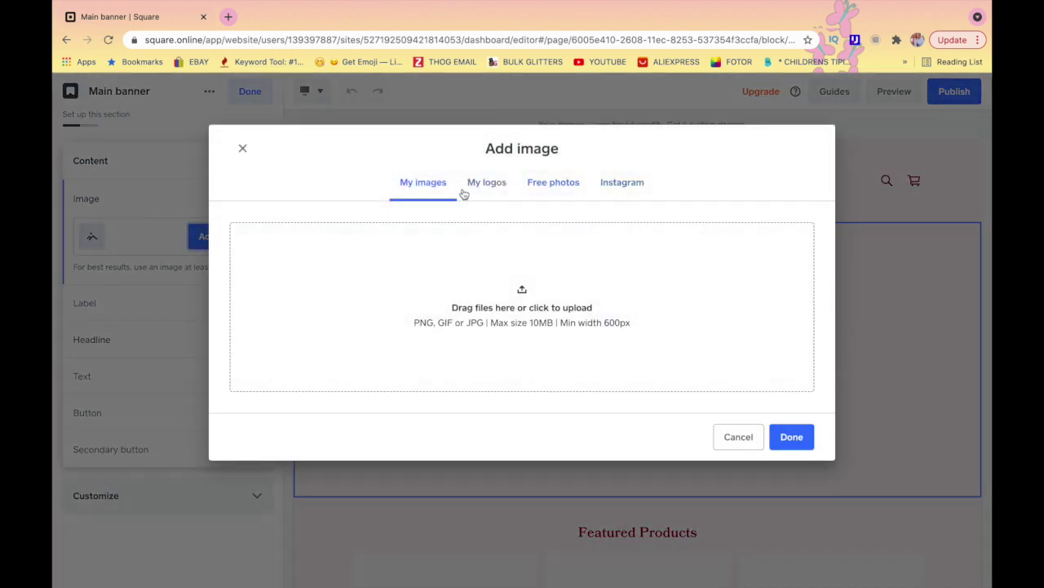
click(526, 300)
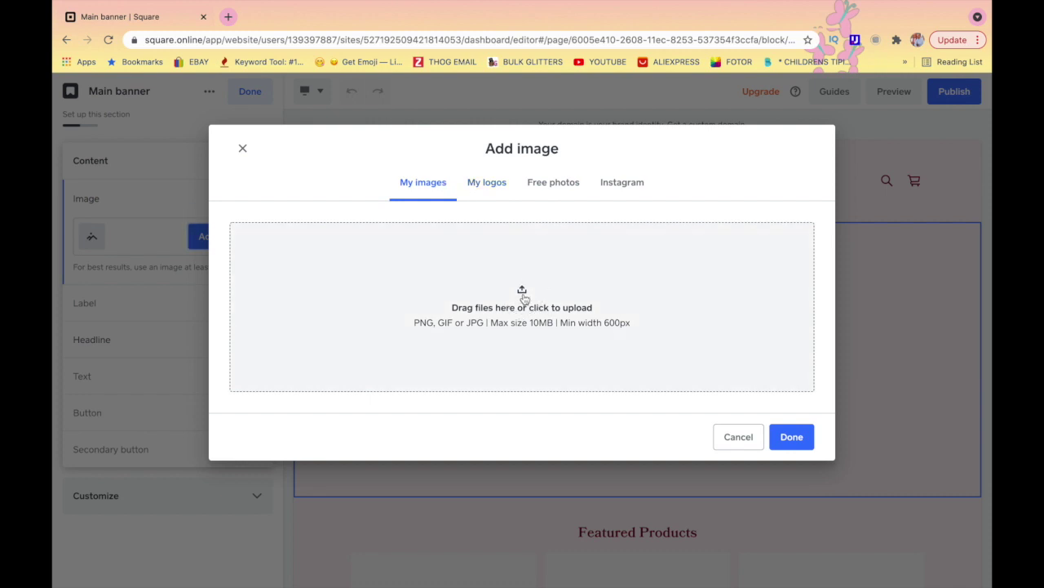
scroll(641, 170, down, 5)
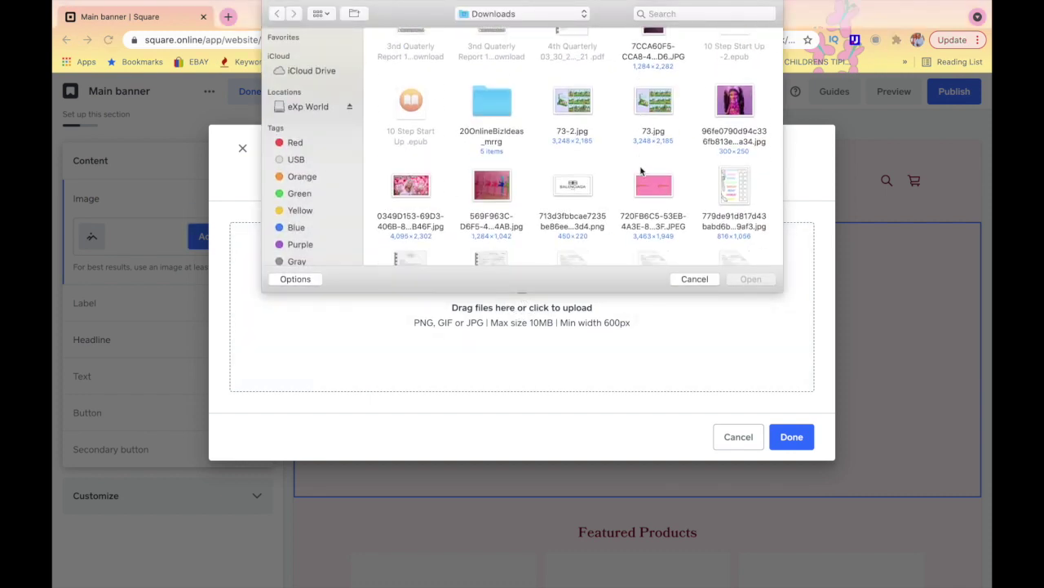
scroll(642, 171, down, 5)
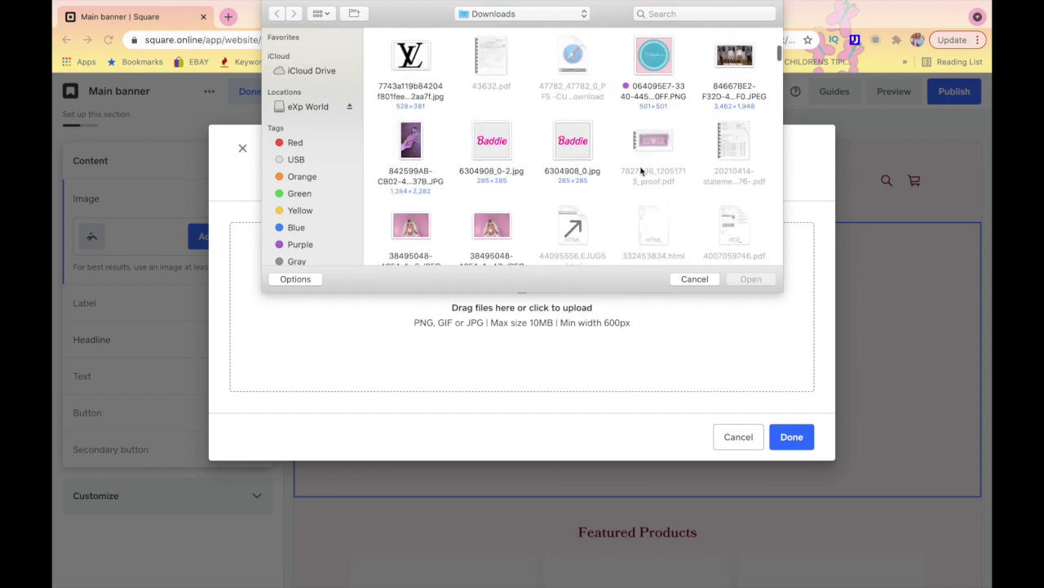
click(490, 227)
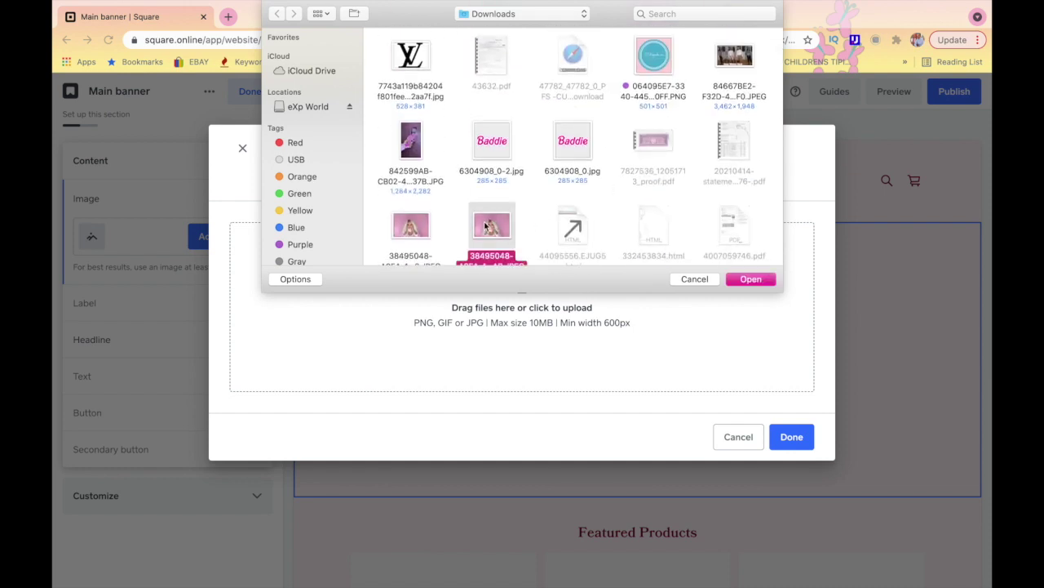
click(750, 280)
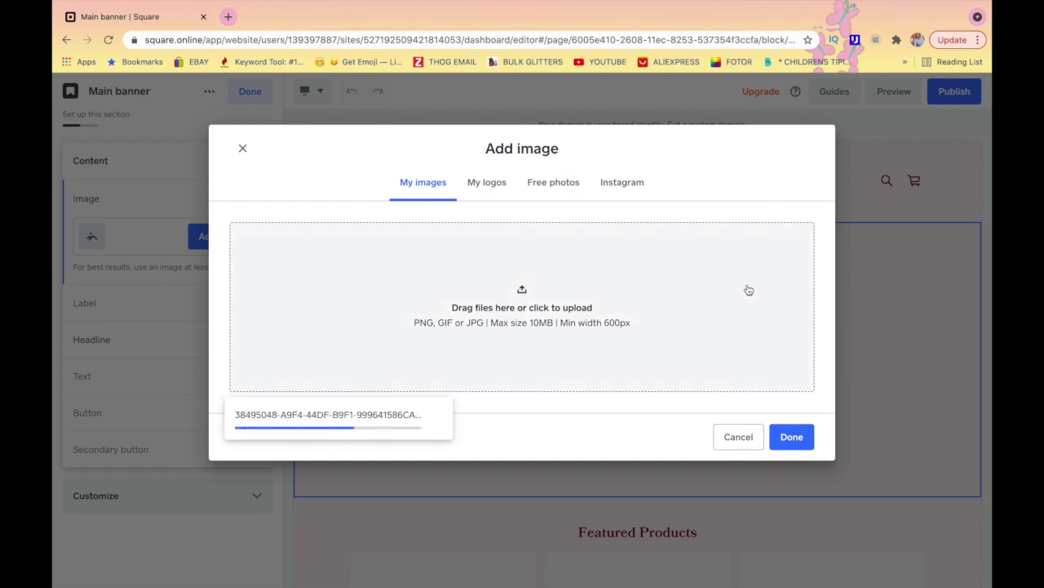
click(792, 412)
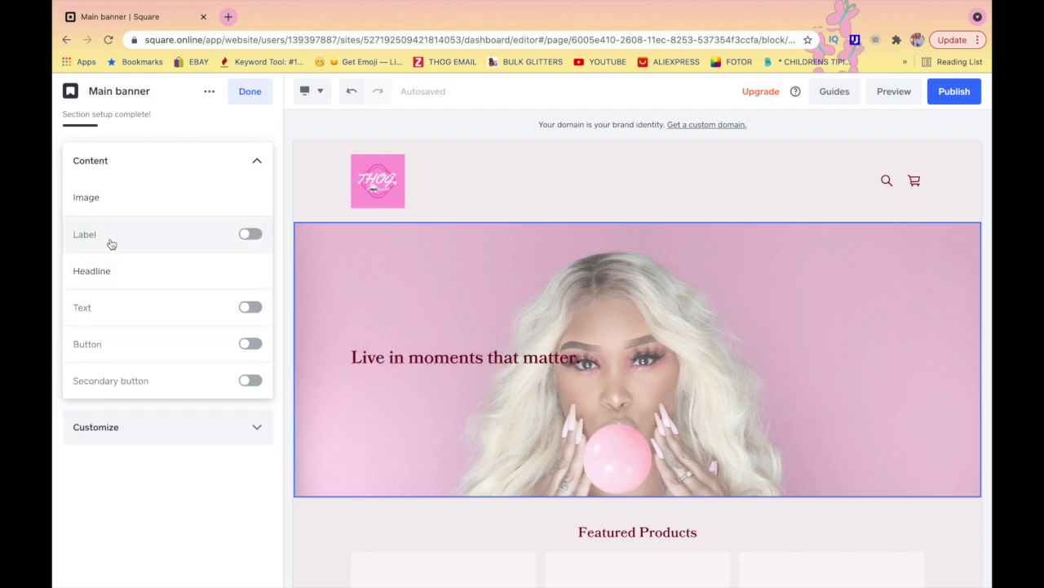
- Enable the main banner's primary button and finish editing the banner section
click(94, 275)
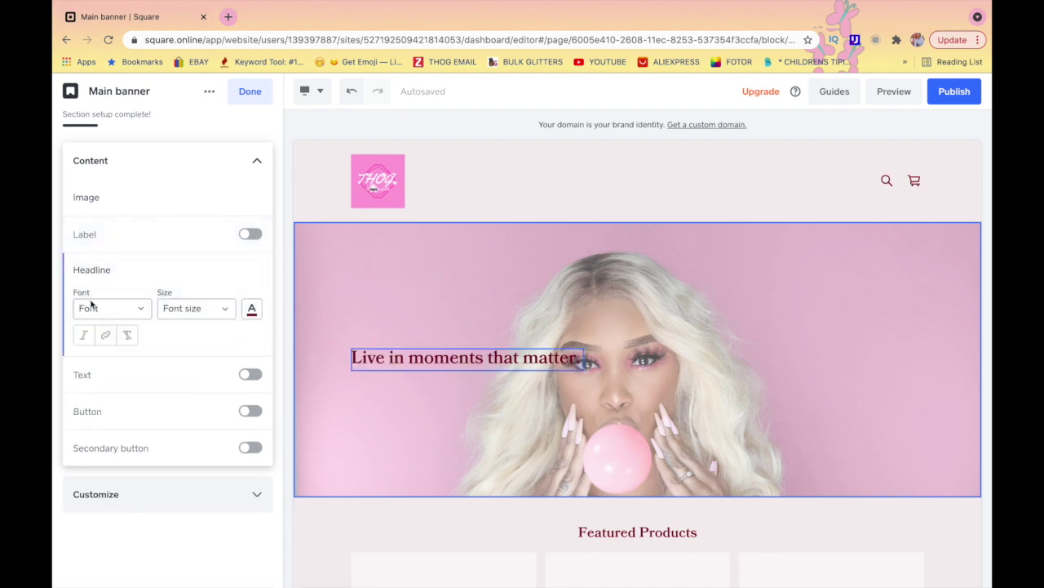
click(101, 259)
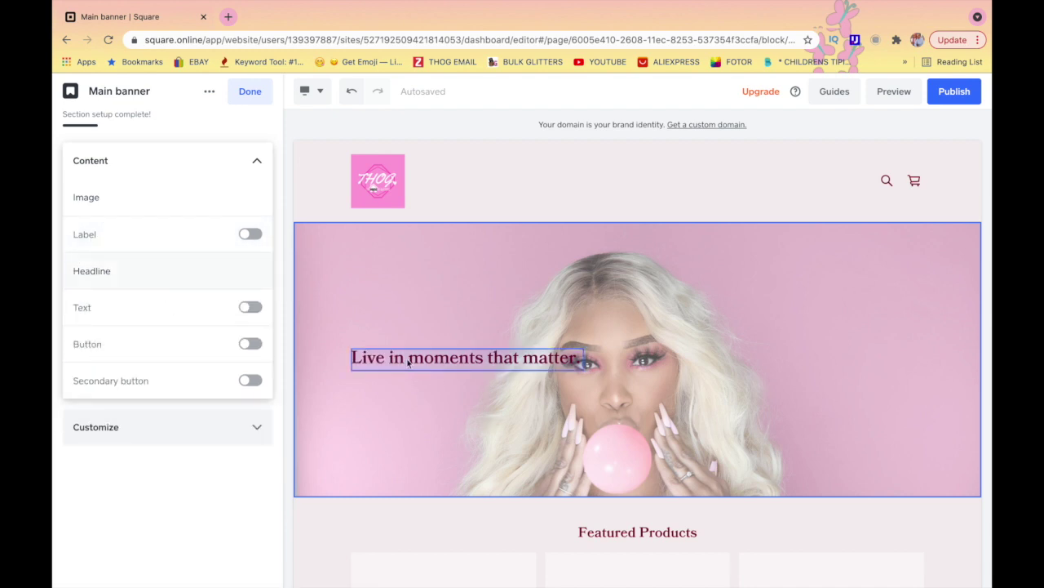
click(249, 344)
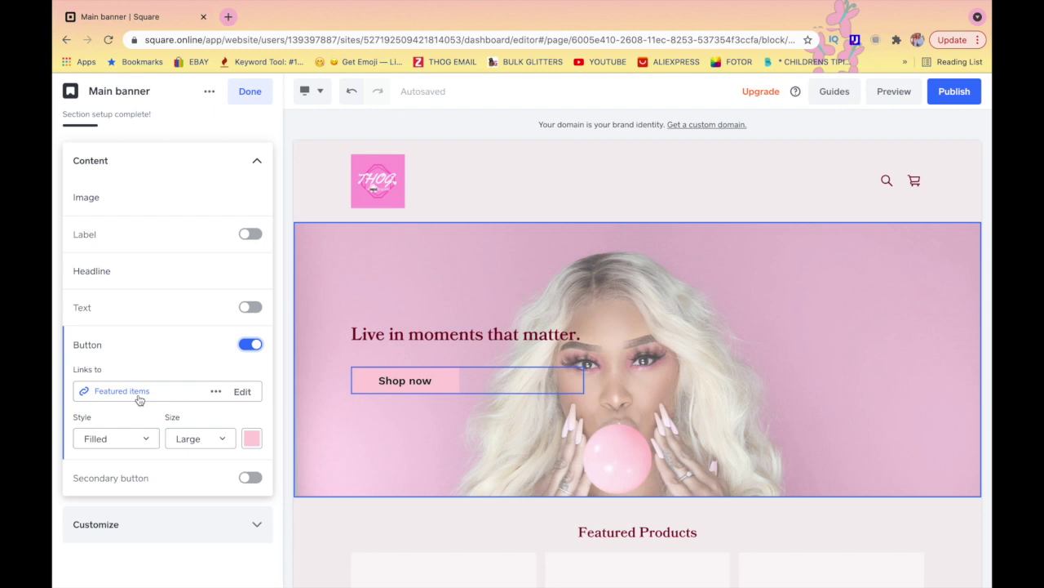
click(259, 163)
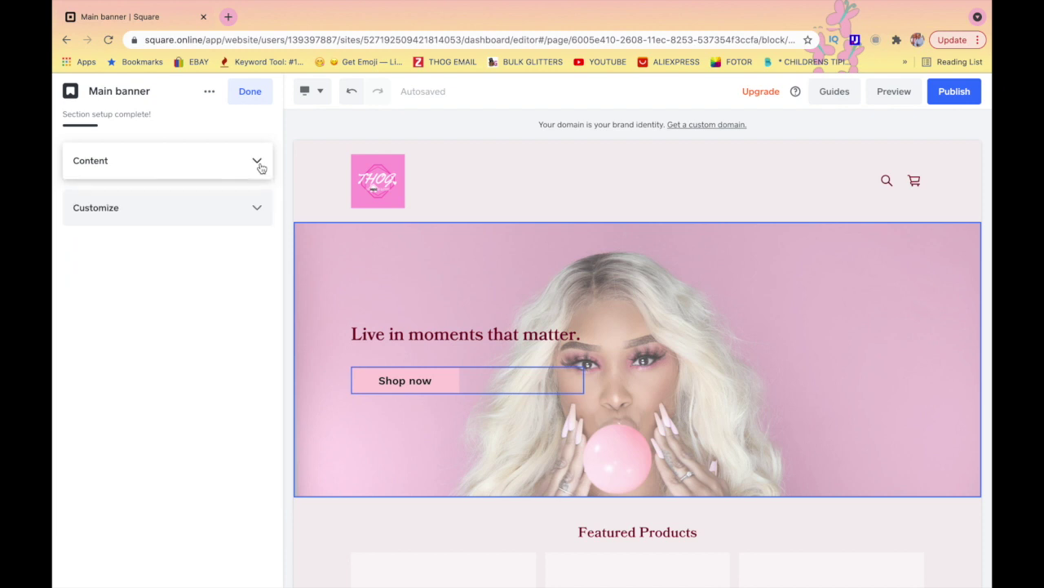
click(245, 92)
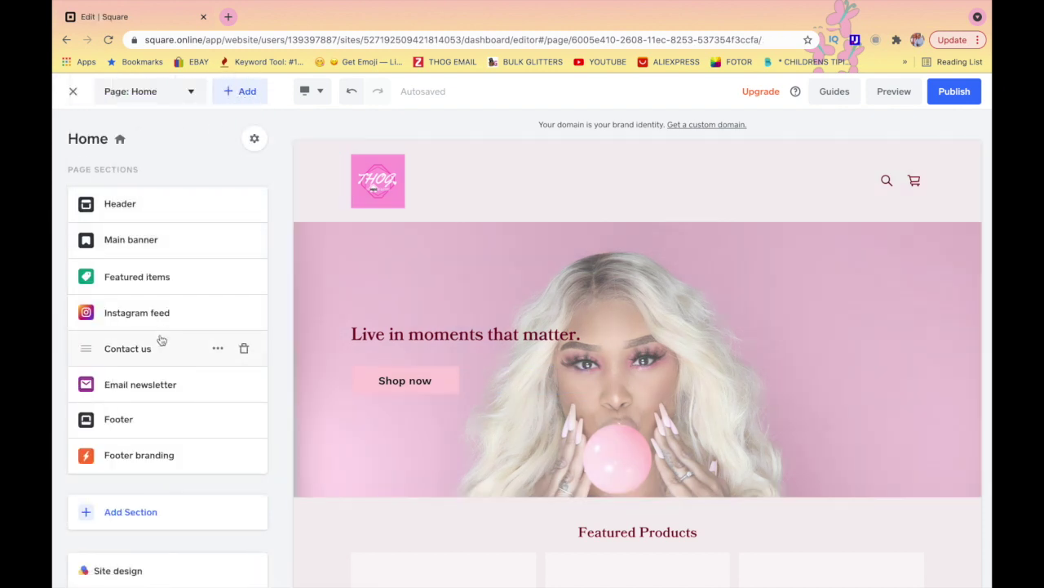
- Set the site design's main color to #fff0f4 and apply the white color style in the middle of the first row
click(140, 454)
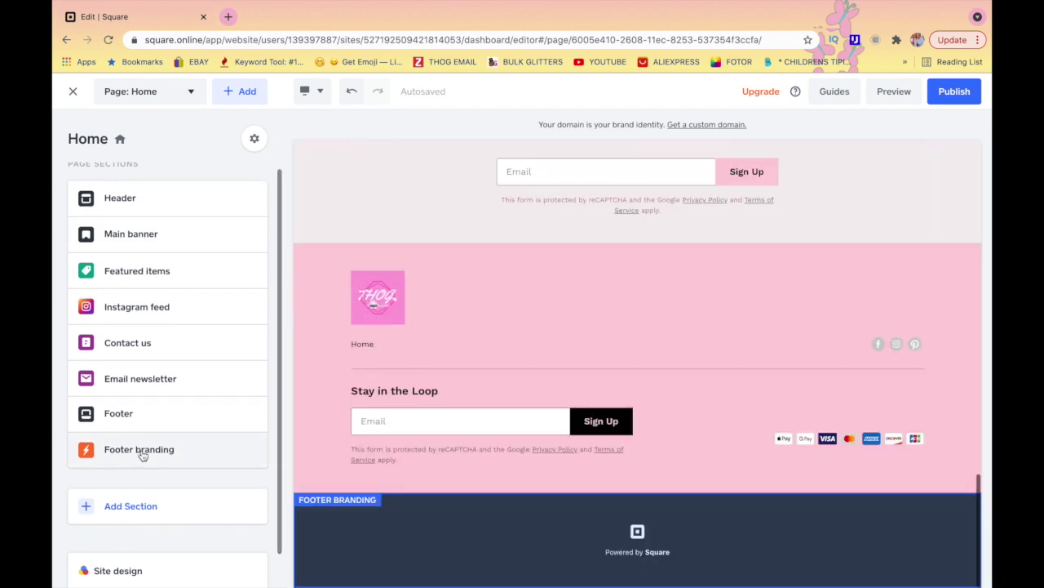
click(85, 571)
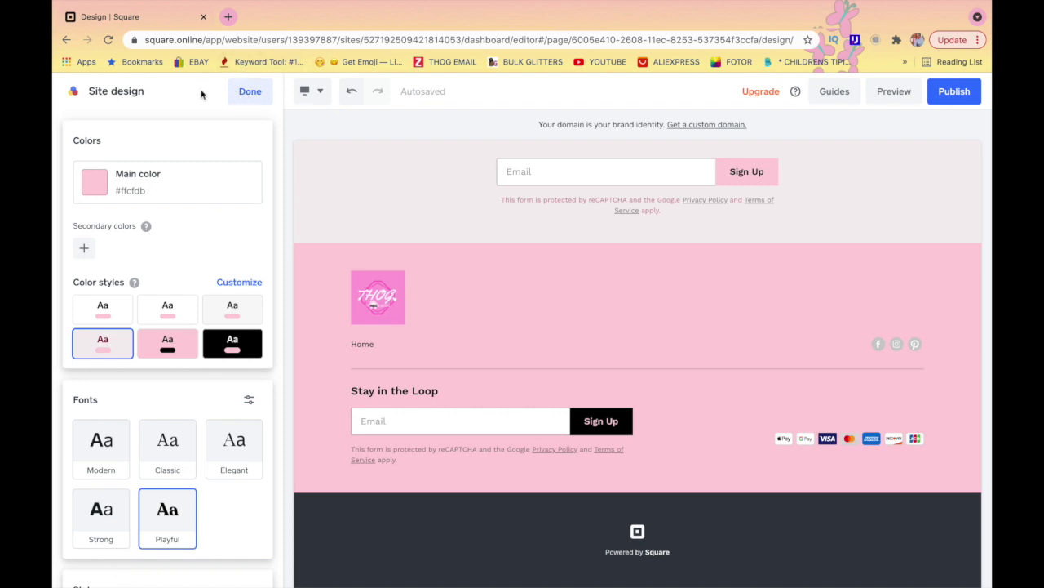
click(156, 187)
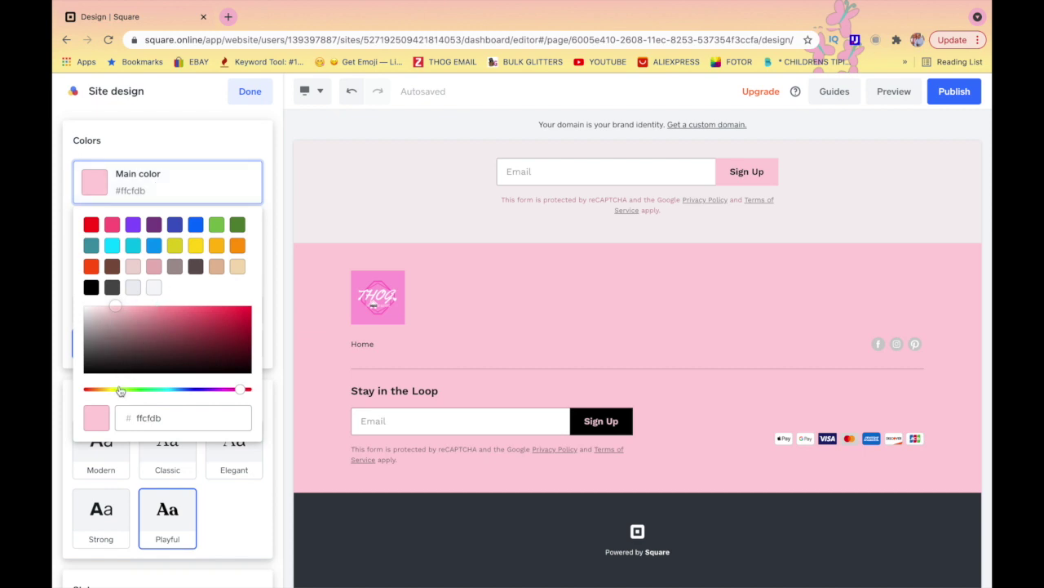
mouse_move(113, 304)
mouse_down()
mouse_move(111, 322)
mouse_move(91, 299)
mouse_move(95, 306)
mouse_up()
click(269, 161)
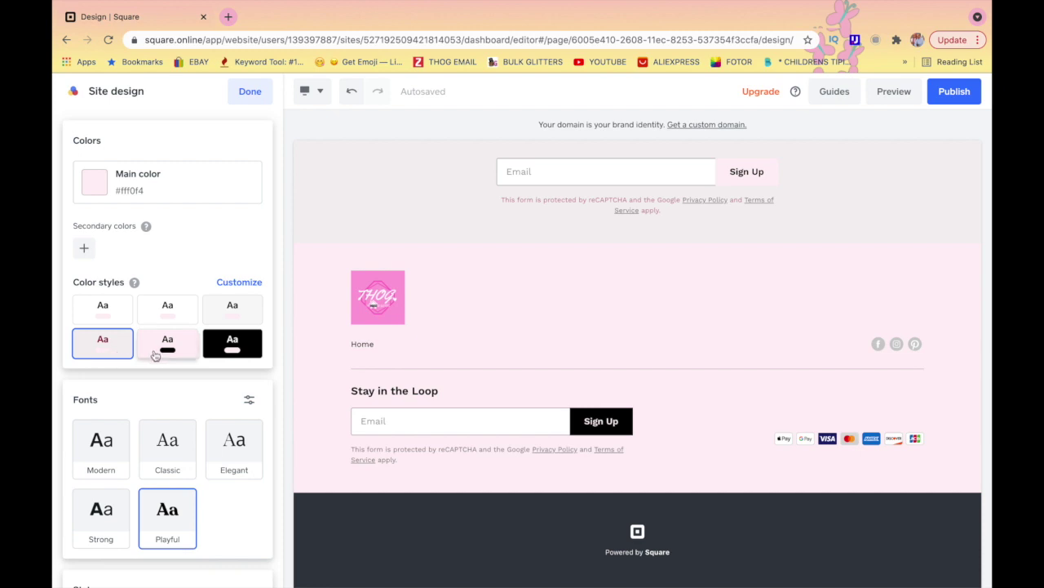
click(182, 350)
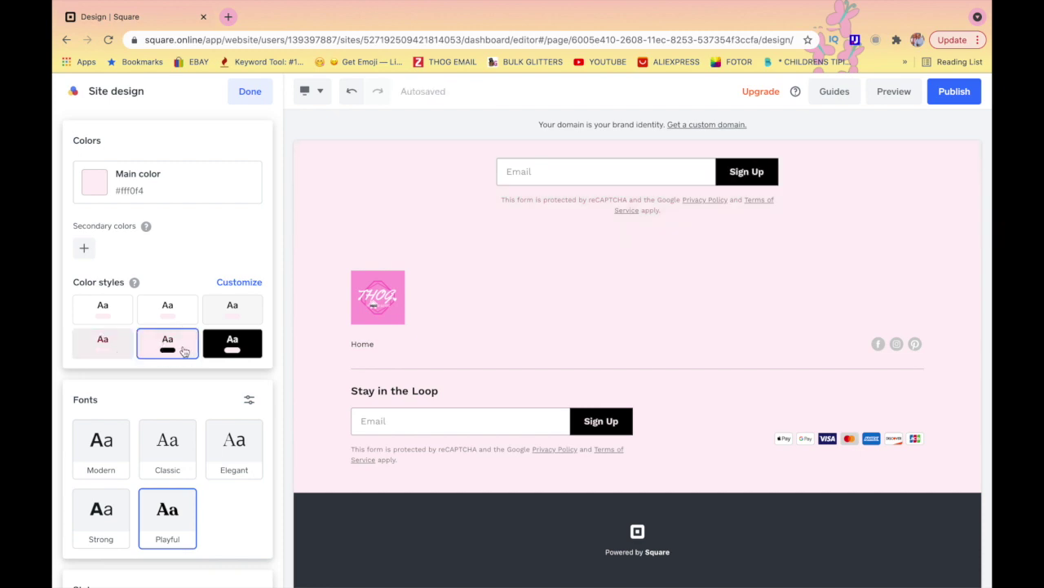
click(190, 318)
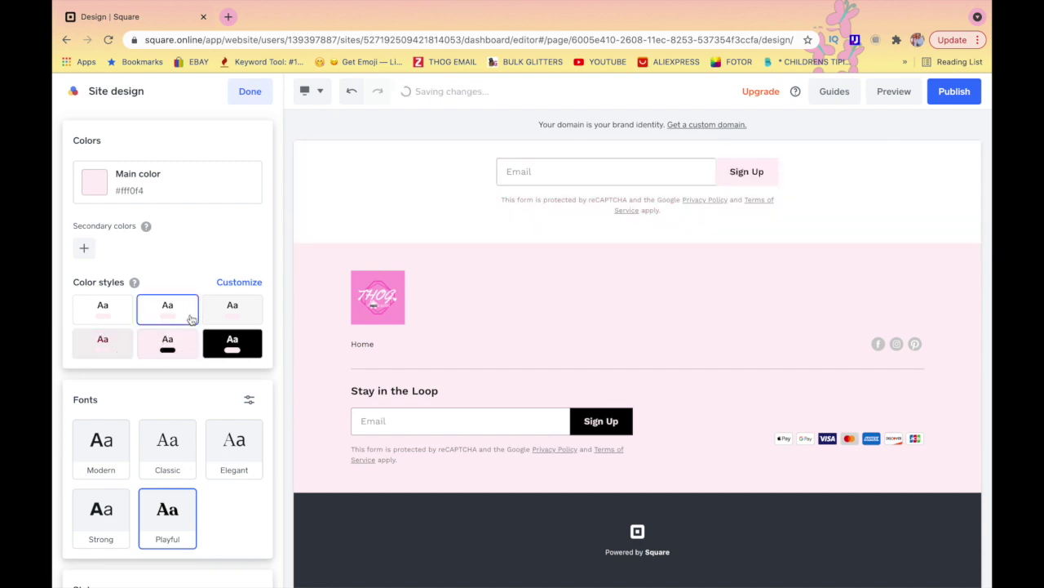
- Apply the color style with a pink background and black button to the site design
click(252, 339)
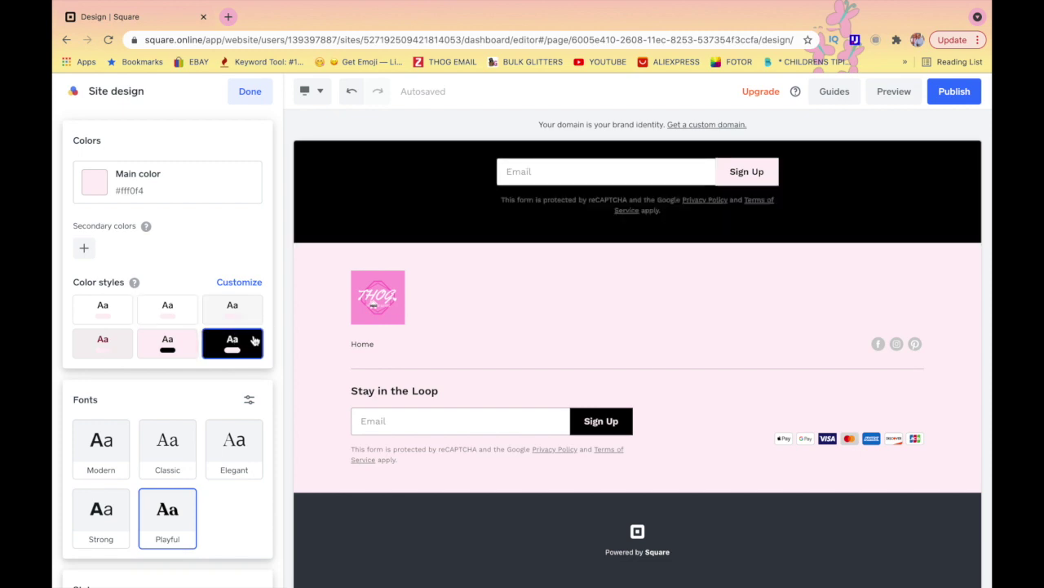
scroll(408, 320, up, 3)
scroll(432, 314, up, 5)
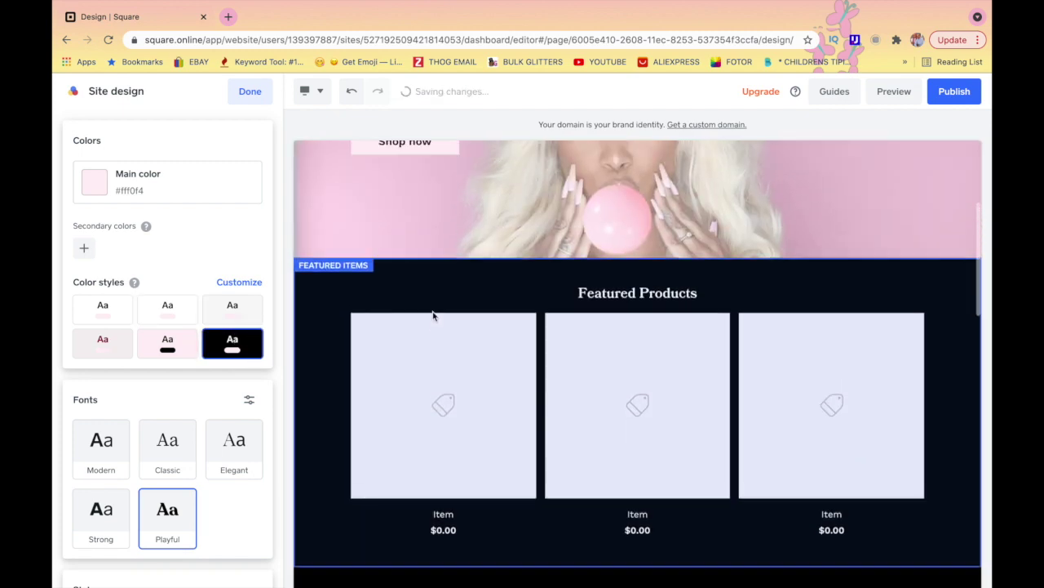
click(191, 351)
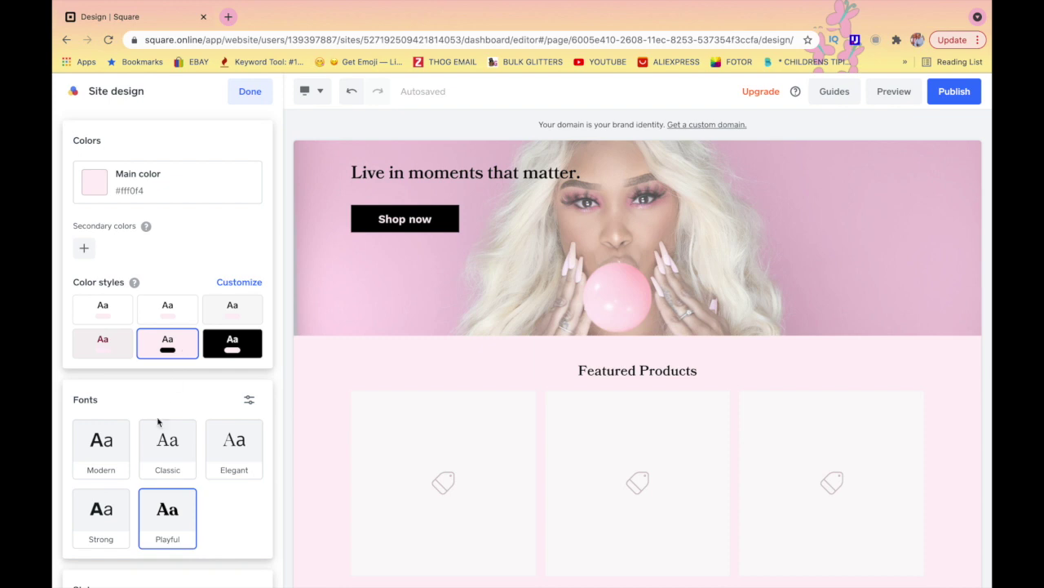
- Try the Modern, Classic, Elegant and Strong font styles, reselect Playful, and finish editing the site design
scroll(155, 425, down, 2)
click(108, 384)
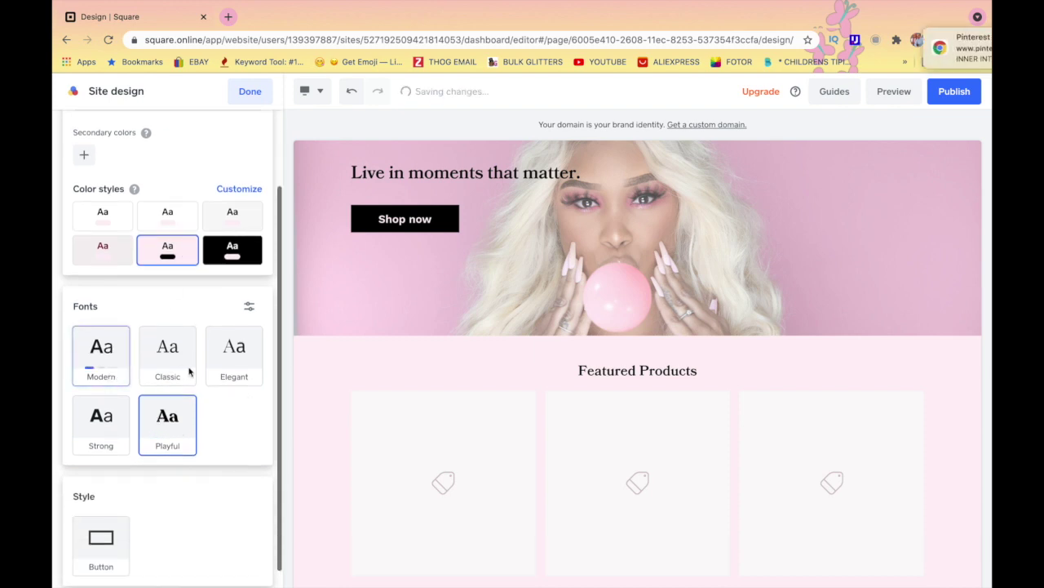
click(178, 376)
click(249, 373)
click(164, 447)
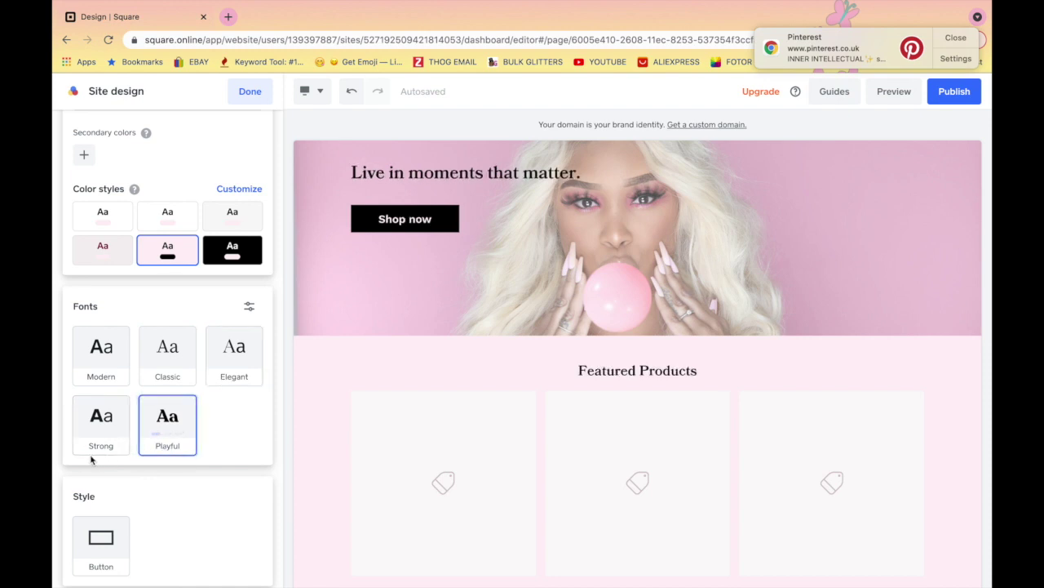
click(93, 447)
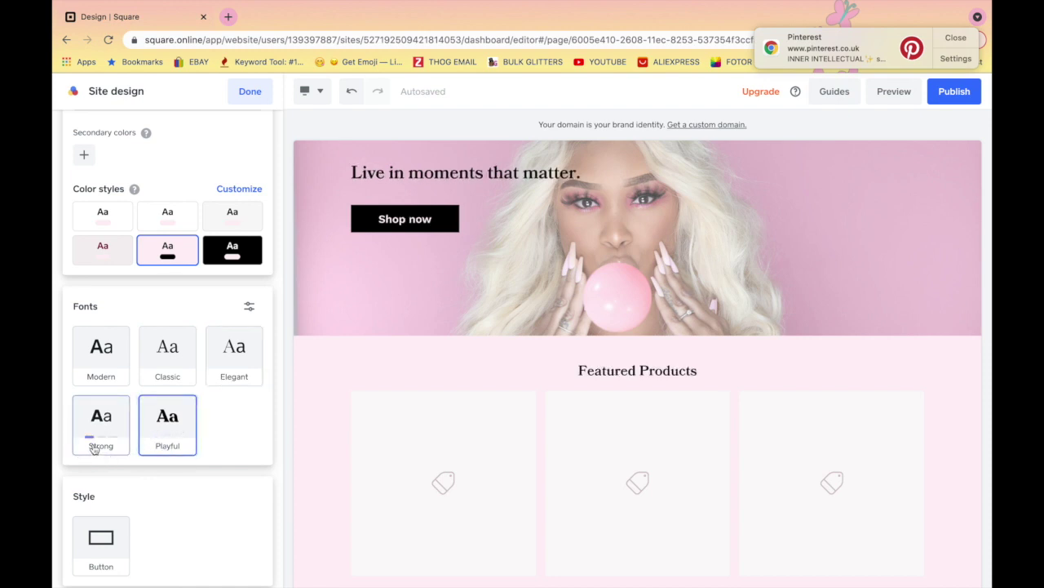
click(172, 448)
scroll(185, 495, down, 1)
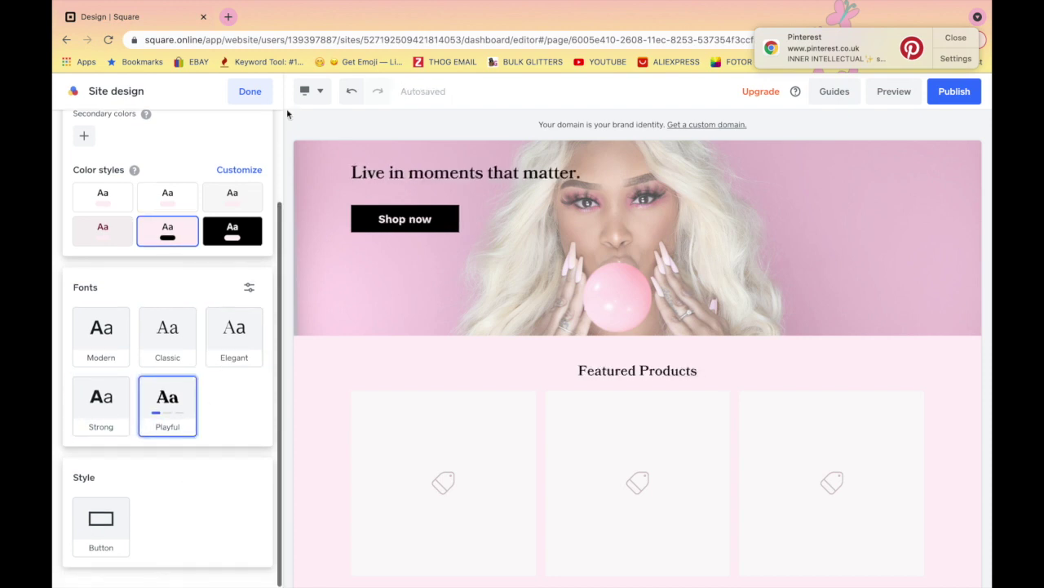
click(250, 91)
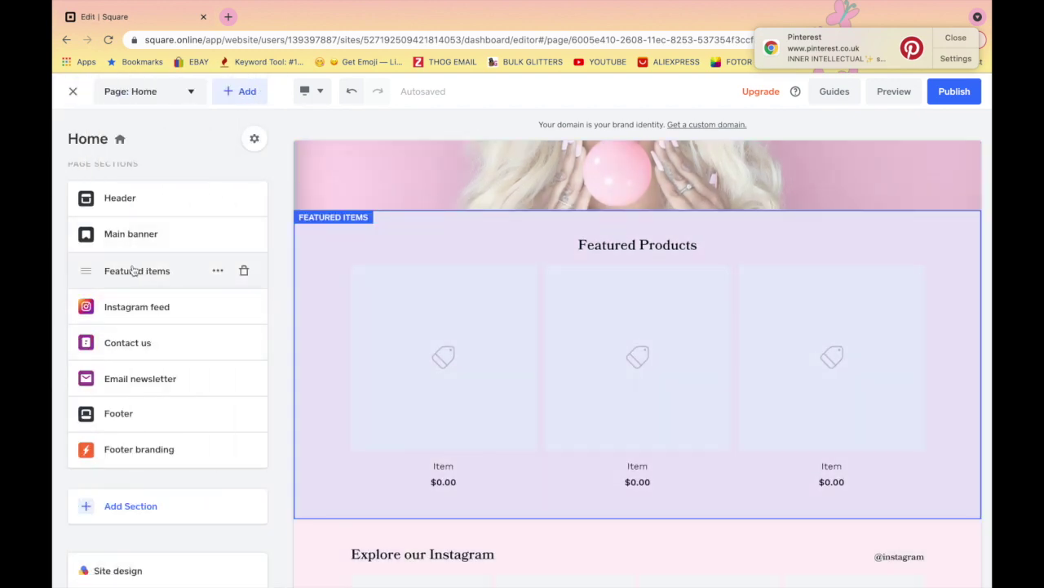
- Create a Physical item titled RESIN GUN from the Home page's Featured items section
click(139, 272)
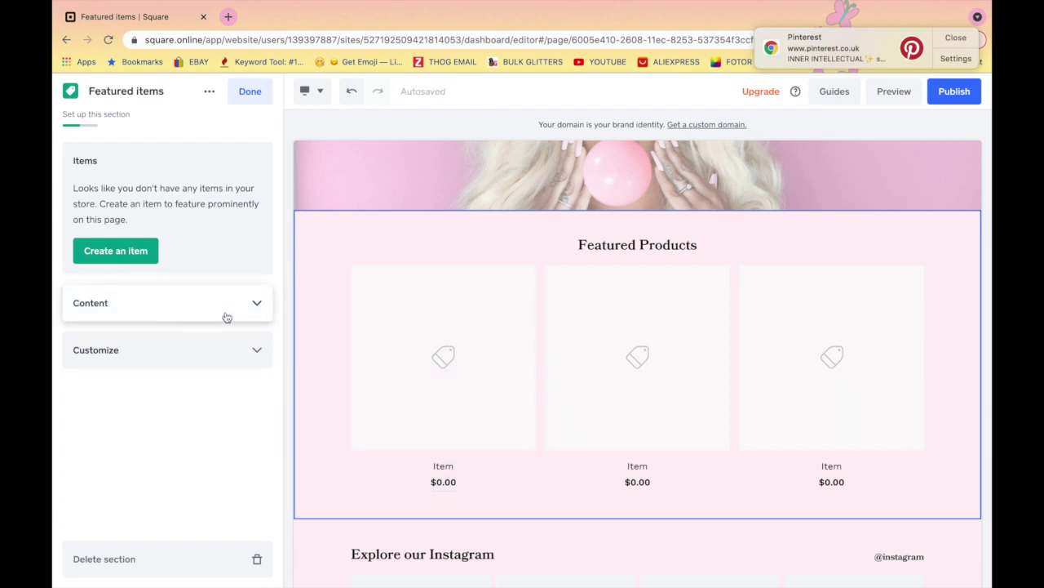
click(141, 253)
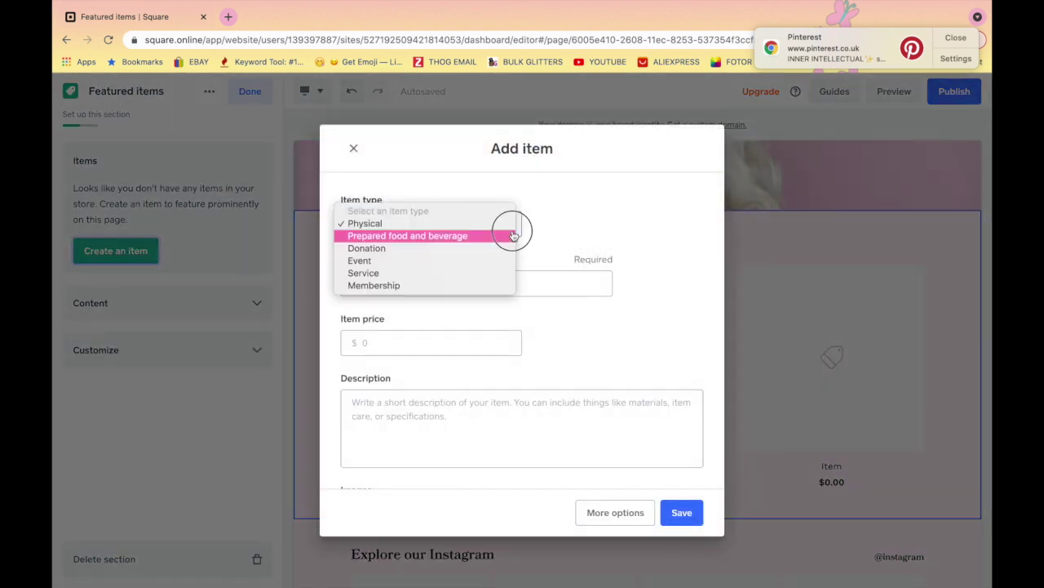
click(508, 231)
click(382, 223)
click(381, 287)
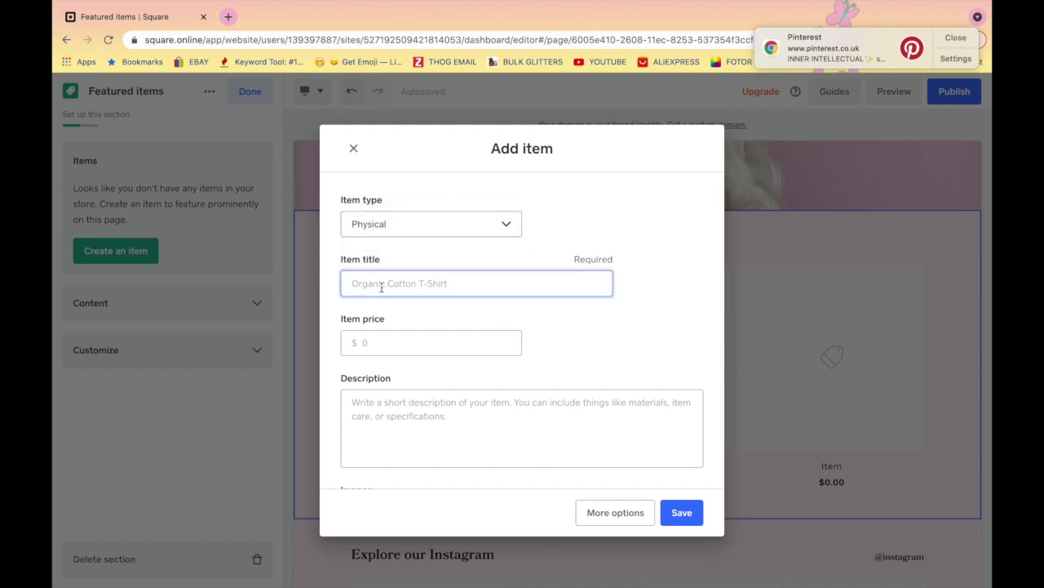
text(REsIN GUN)
- Set the item's price to $50.00 and enter HAHAHAHAHAHHAHAHAH as its description
click(406, 346)
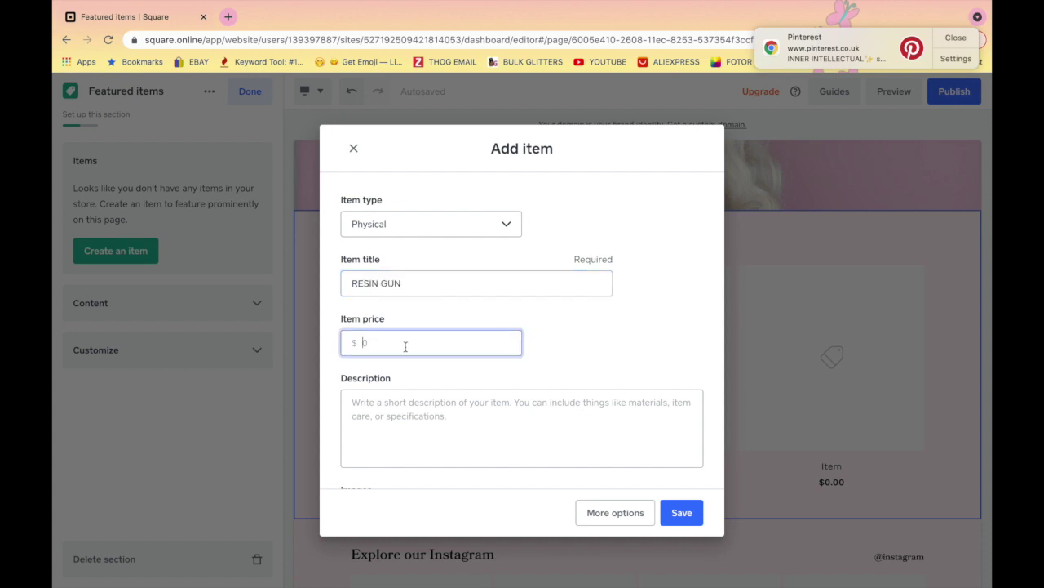
text(50)
click(417, 400)
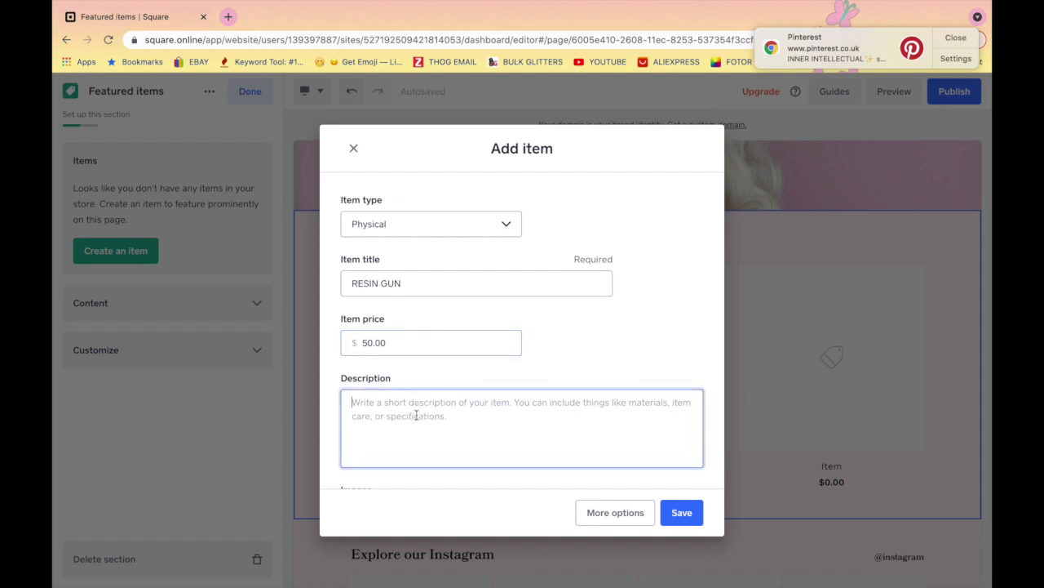
scroll(414, 416, down, 2)
text(HAHAHAHAHAHHAHAHAH)
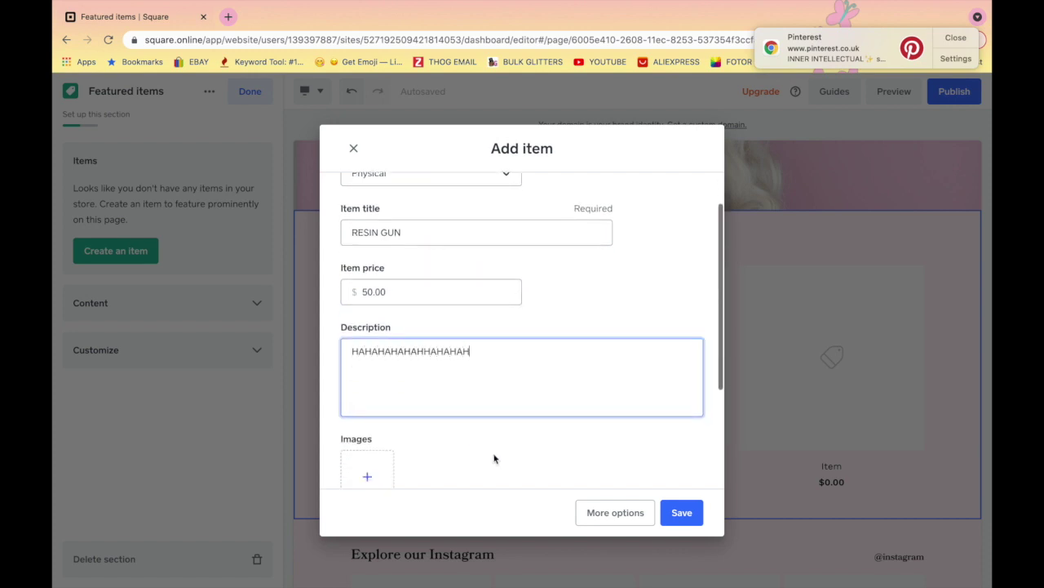
- Add the JPG image beginning with 7CCA60F5 from Downloads to the item
scroll(493, 459, down, 3)
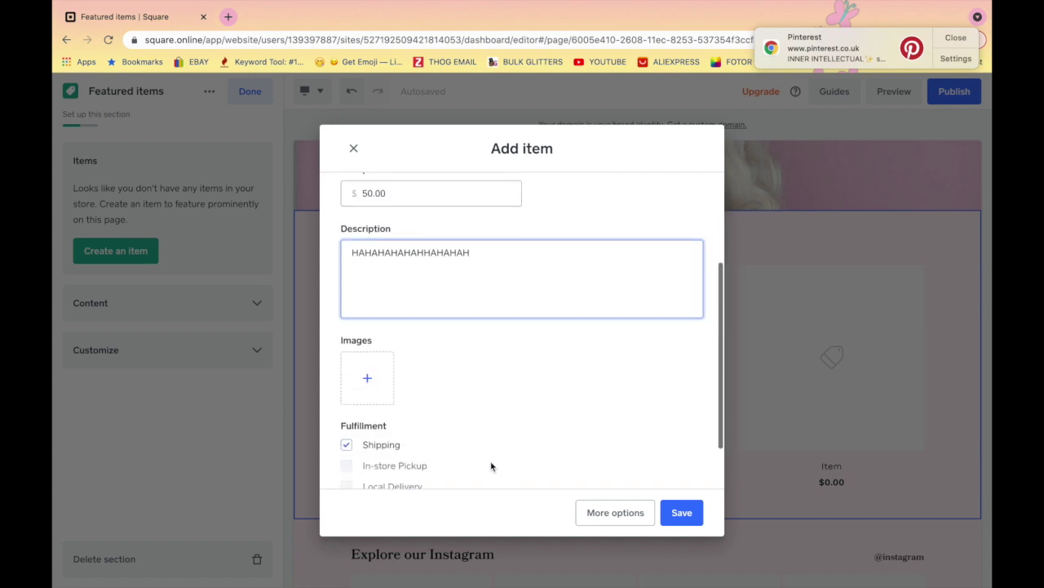
click(380, 379)
click(653, 224)
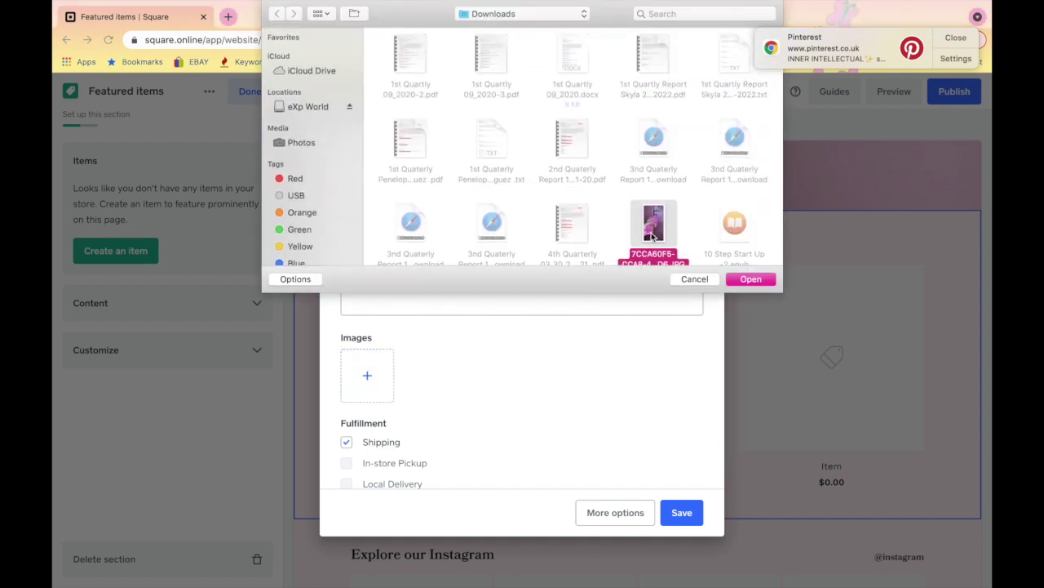
click(751, 279)
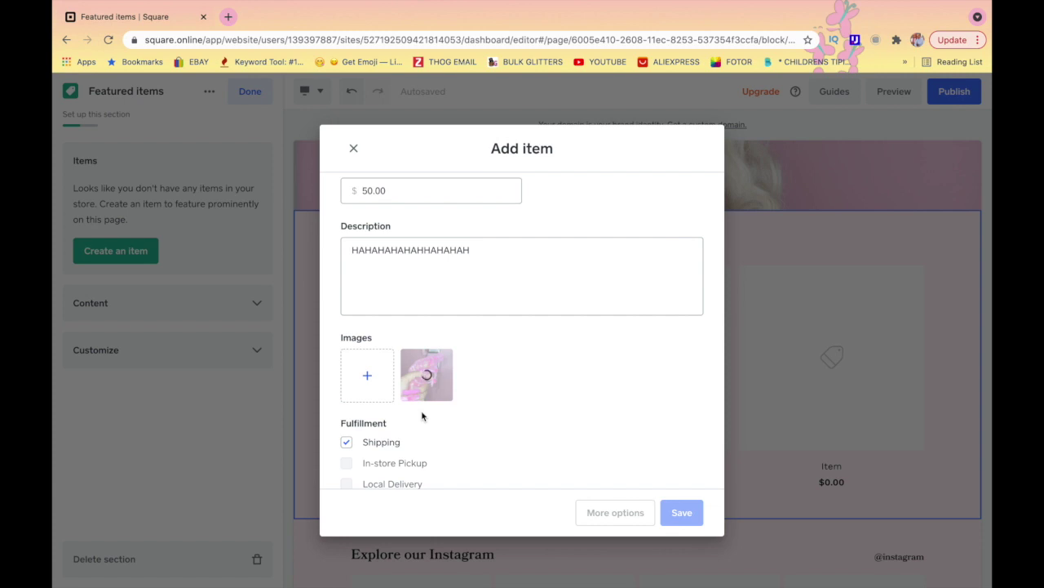
- Choose another image from Downloads for the item and save the item to the store library
scroll(384, 405, down, 1)
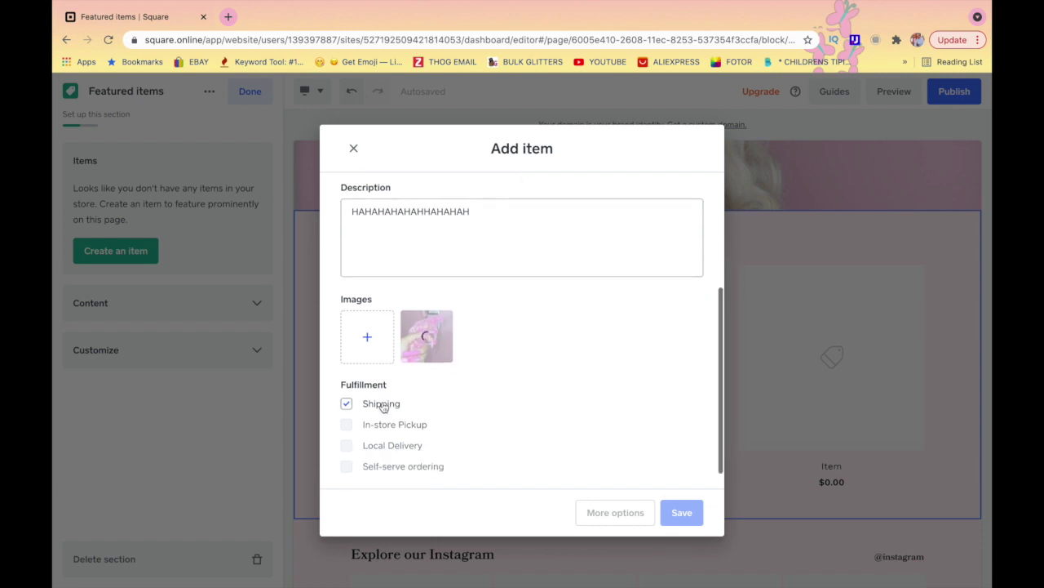
click(367, 336)
double_click(492, 132)
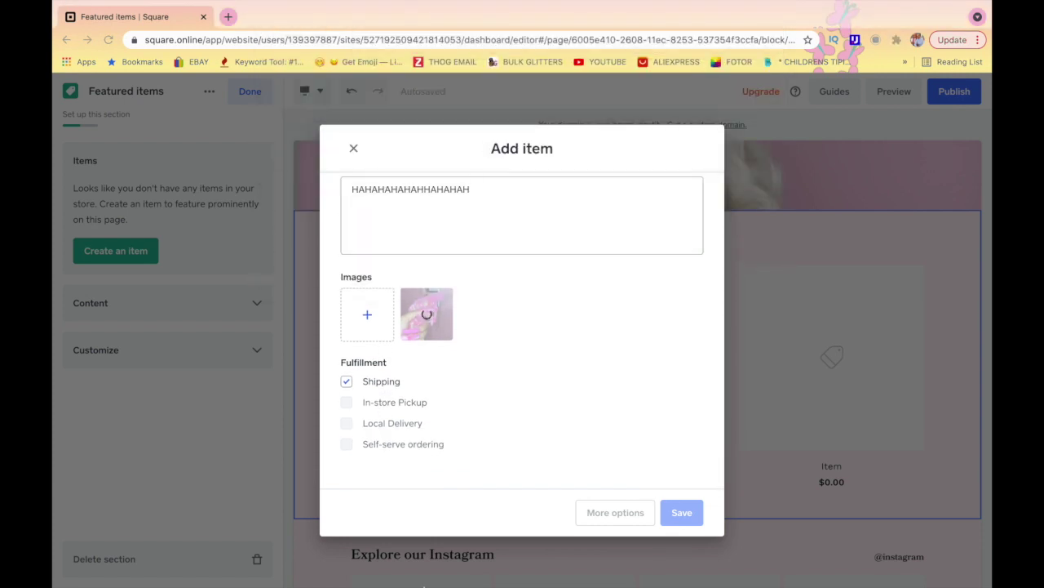
mouse_move(424, 581)
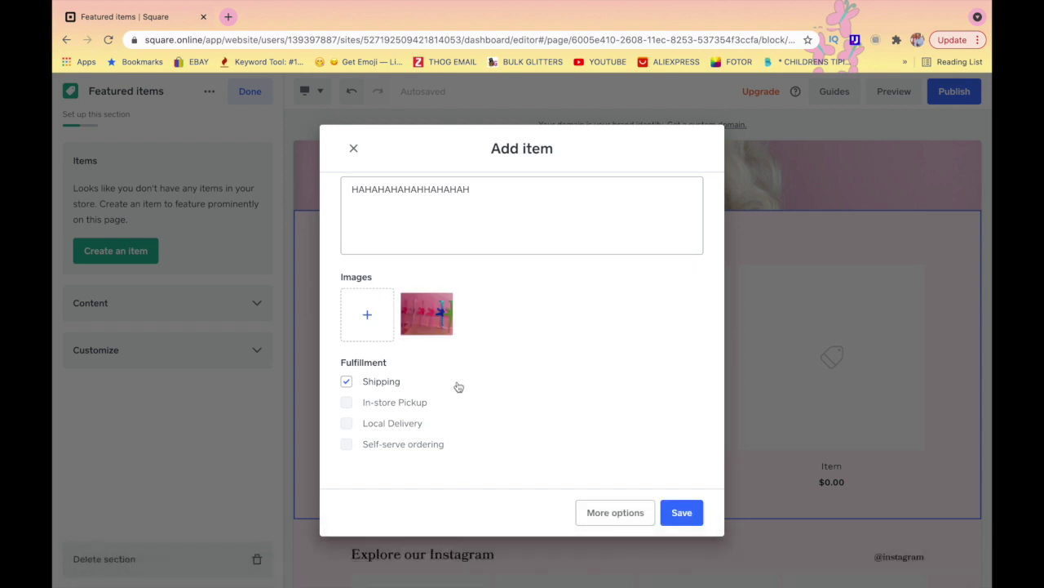
click(679, 519)
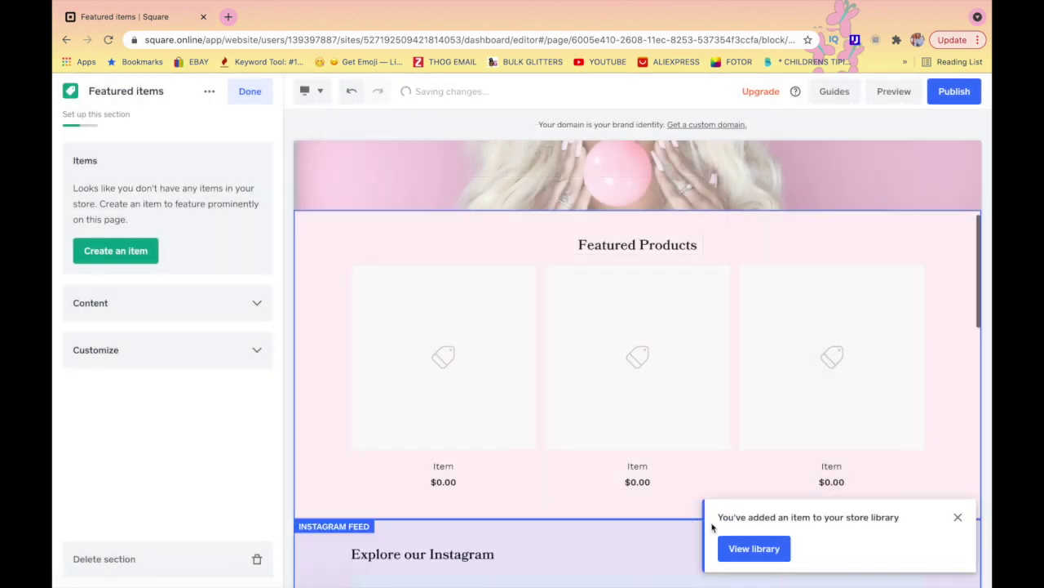
click(958, 517)
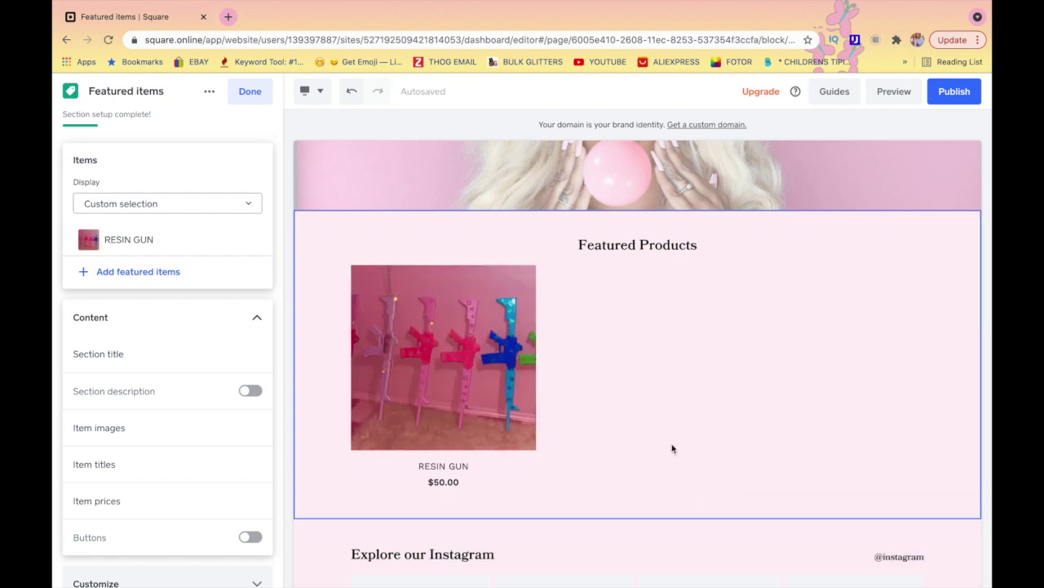
- Review the Featured items section's content options and item selection, and return to the list of page sections
click(169, 352)
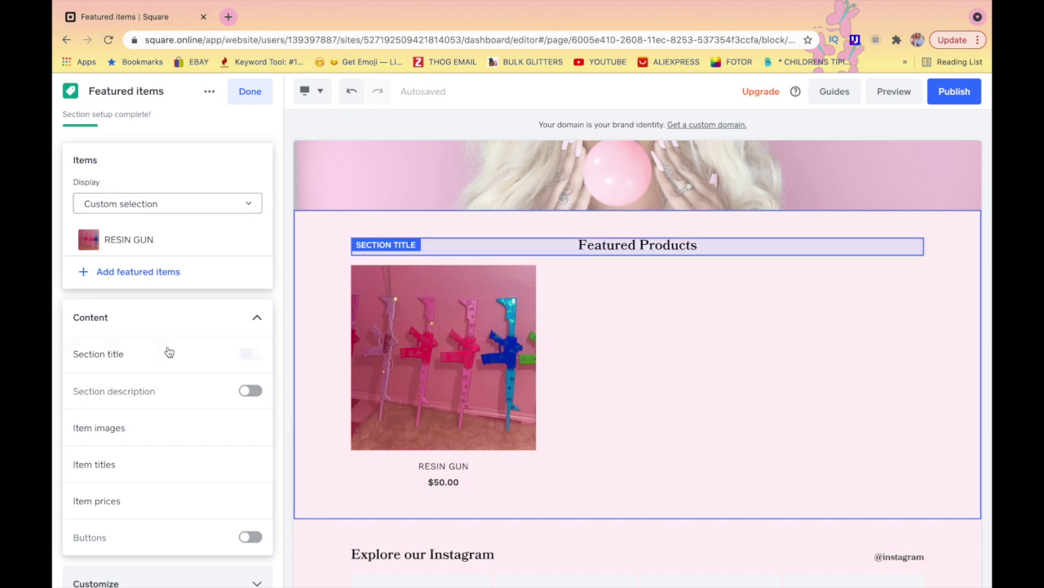
scroll(169, 352, down, 2)
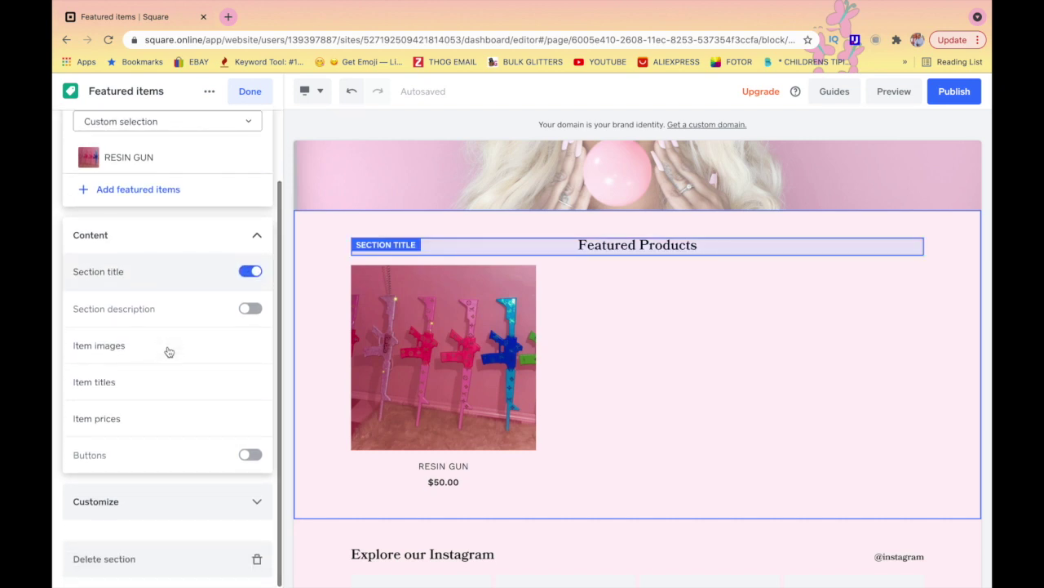
scroll(169, 352, up, 2)
click(118, 275)
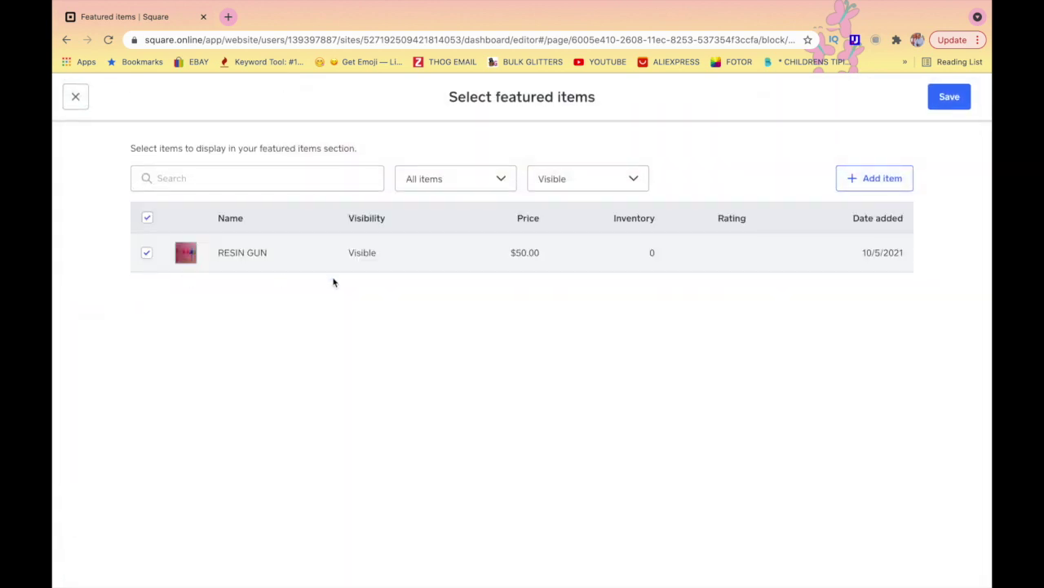
click(75, 97)
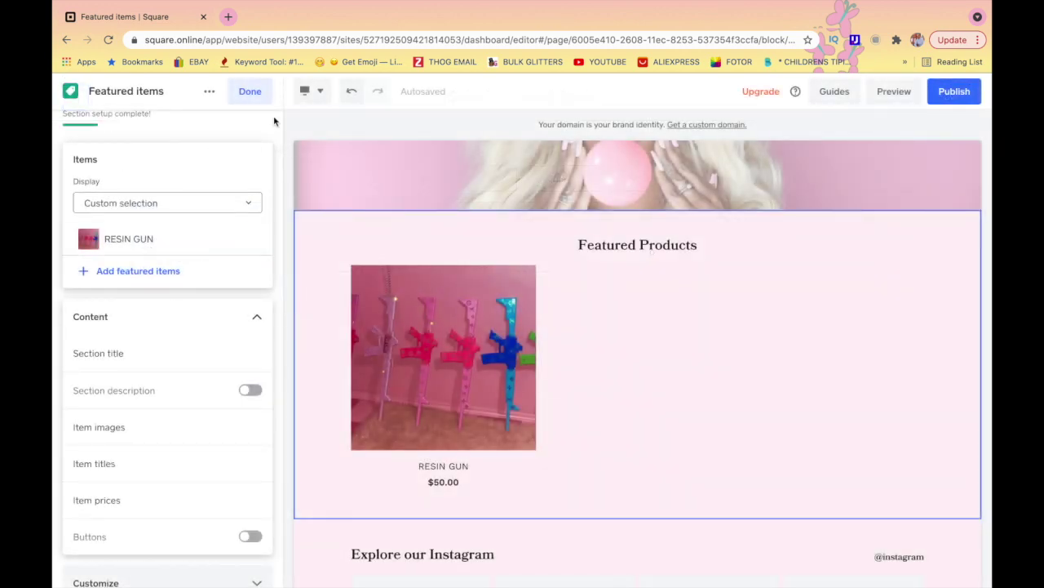
click(250, 92)
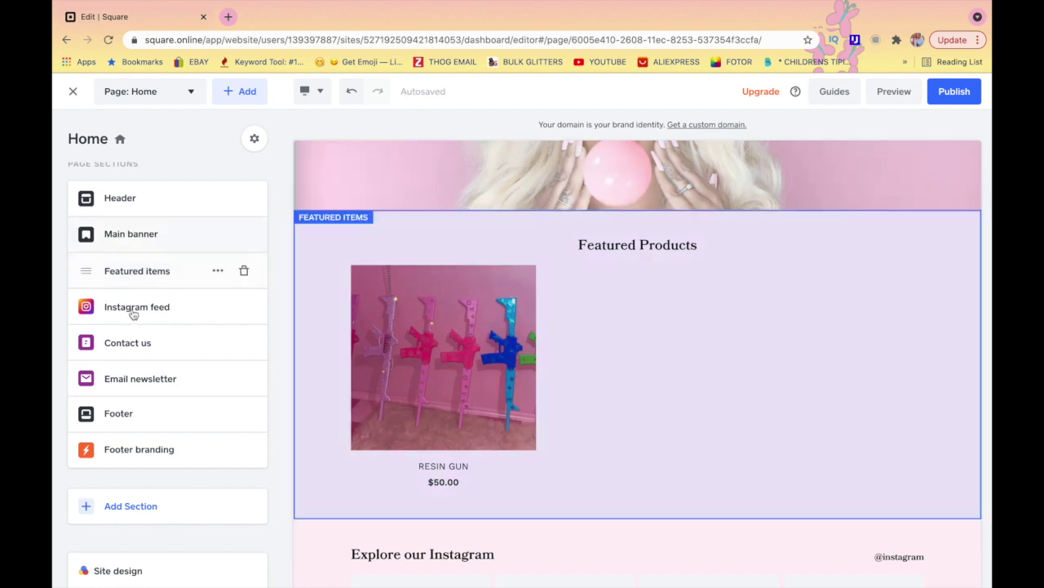
- Connect the store's Instagram account to the Instagram feed section and finish editing the section
click(132, 311)
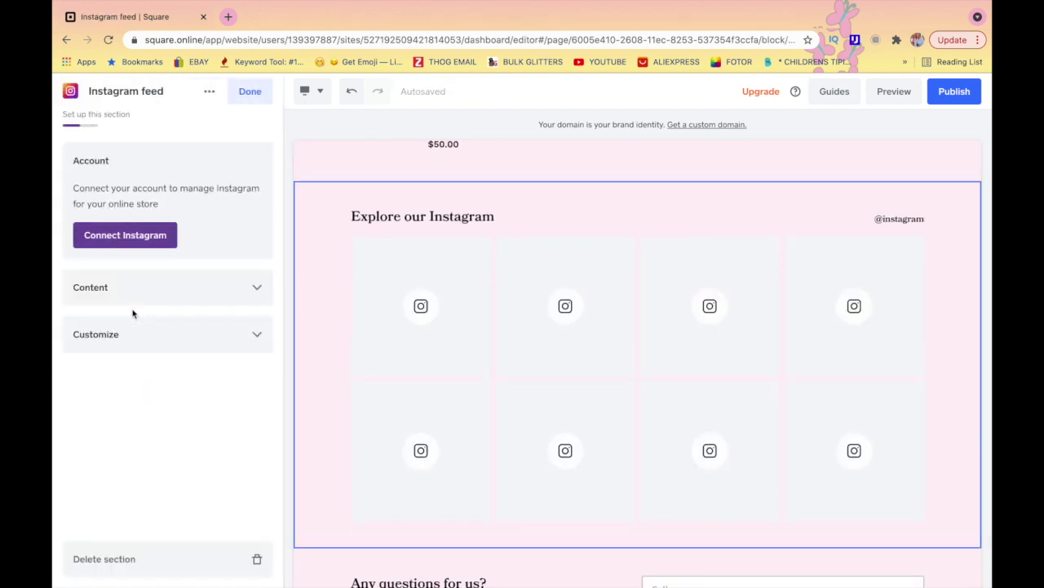
click(125, 235)
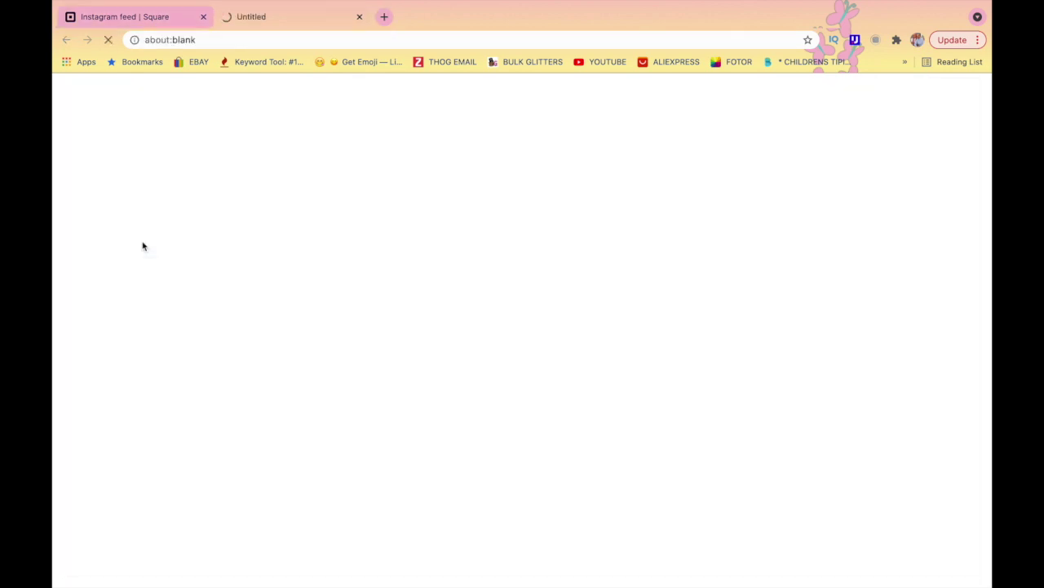
click(637, 289)
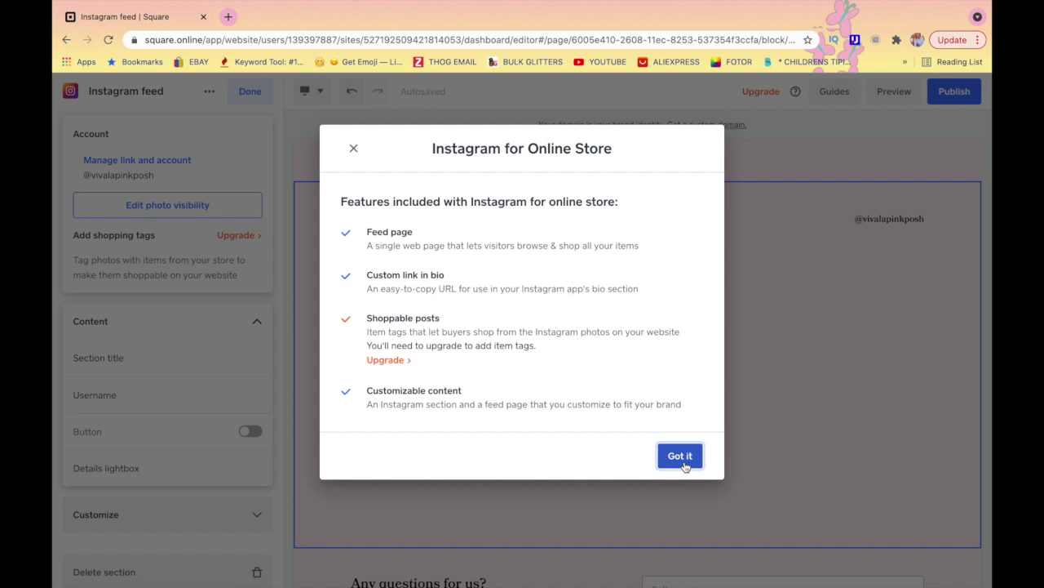
click(678, 455)
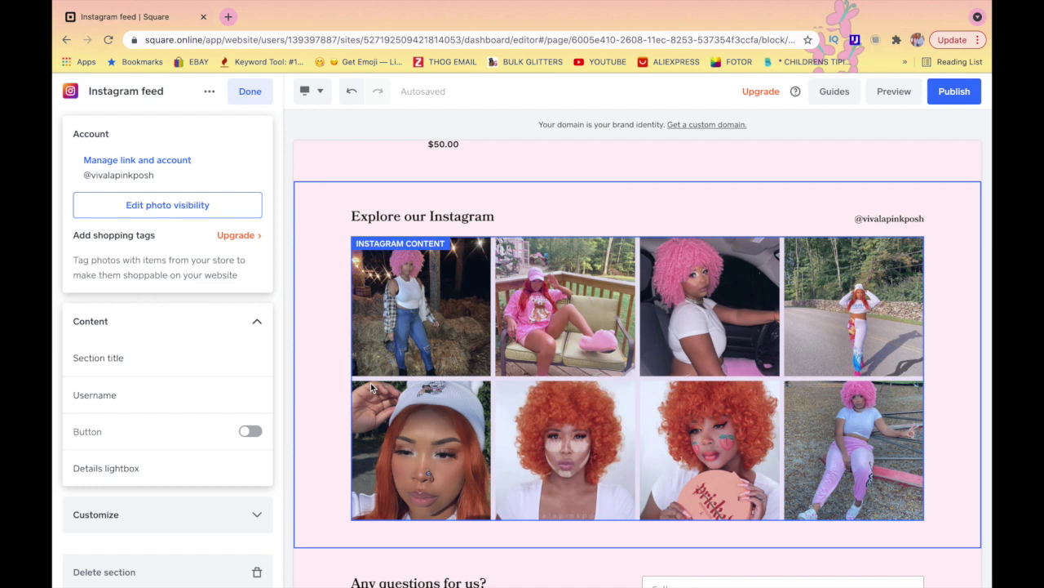
click(250, 92)
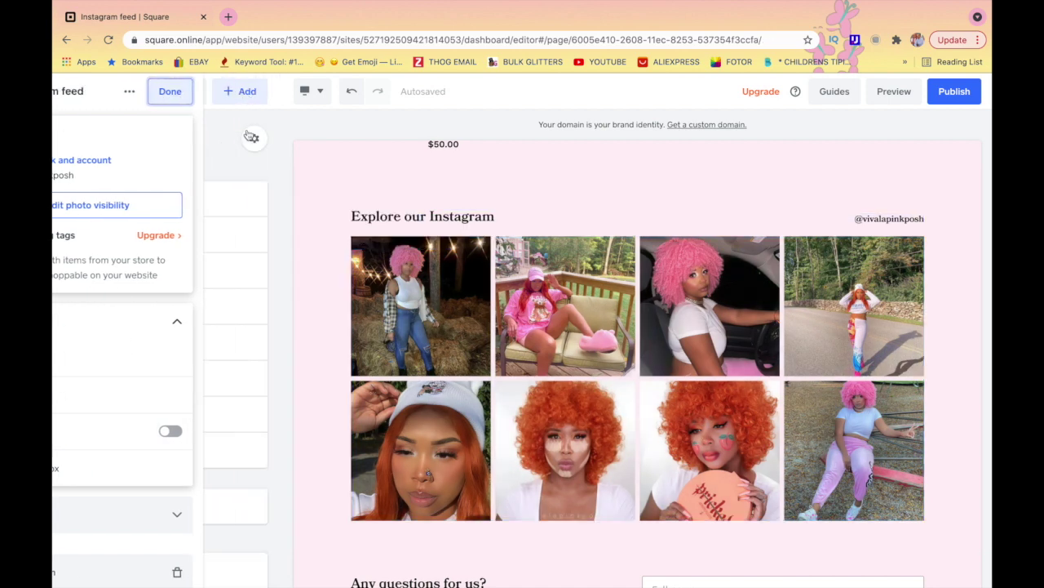
- Review the Contact us section's questions, including the Full name question's details, and finish editing the section
mouse_move(267, 276)
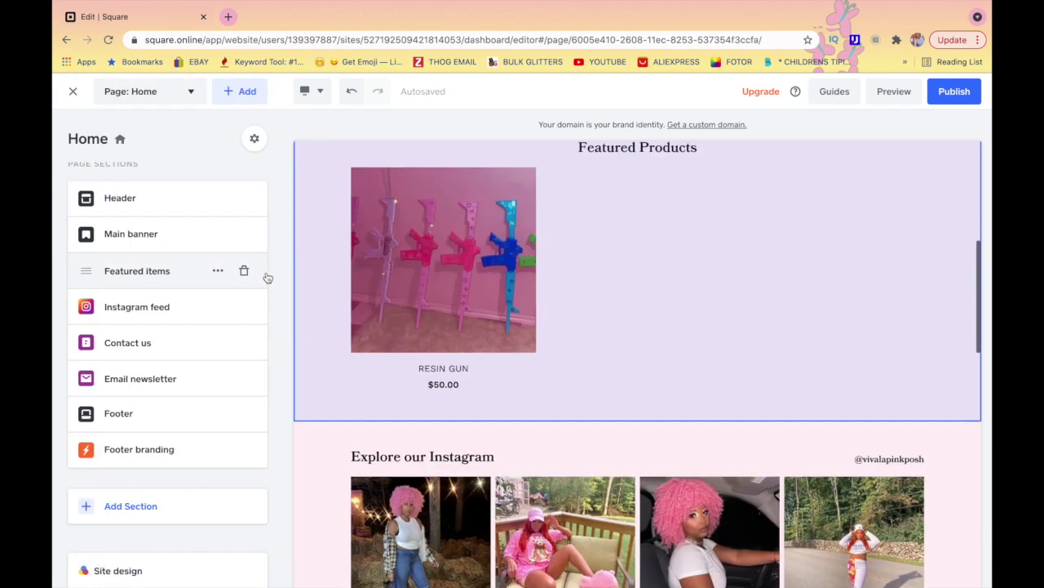
scroll(376, 308, down, 5)
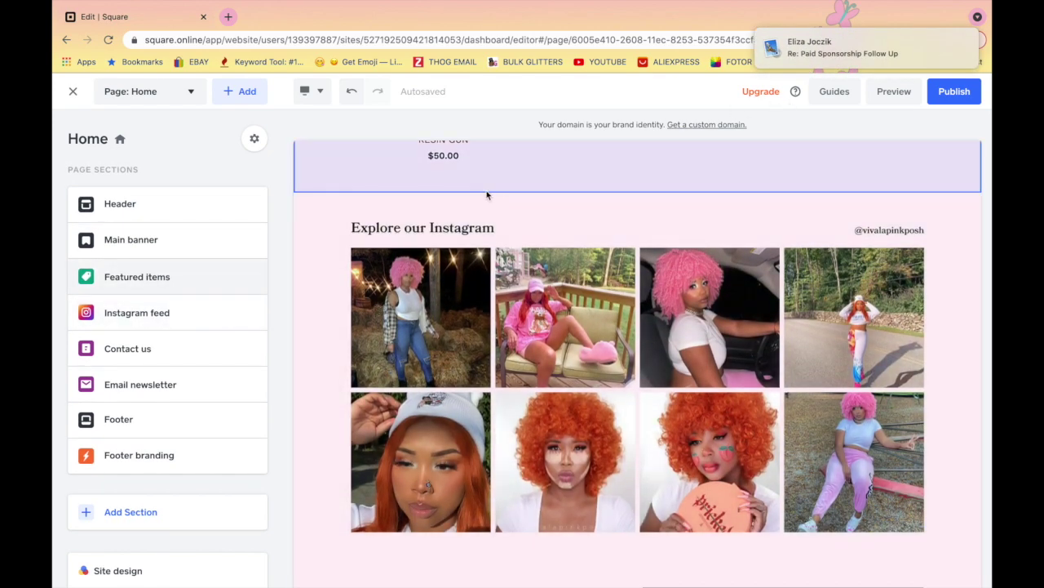
click(131, 348)
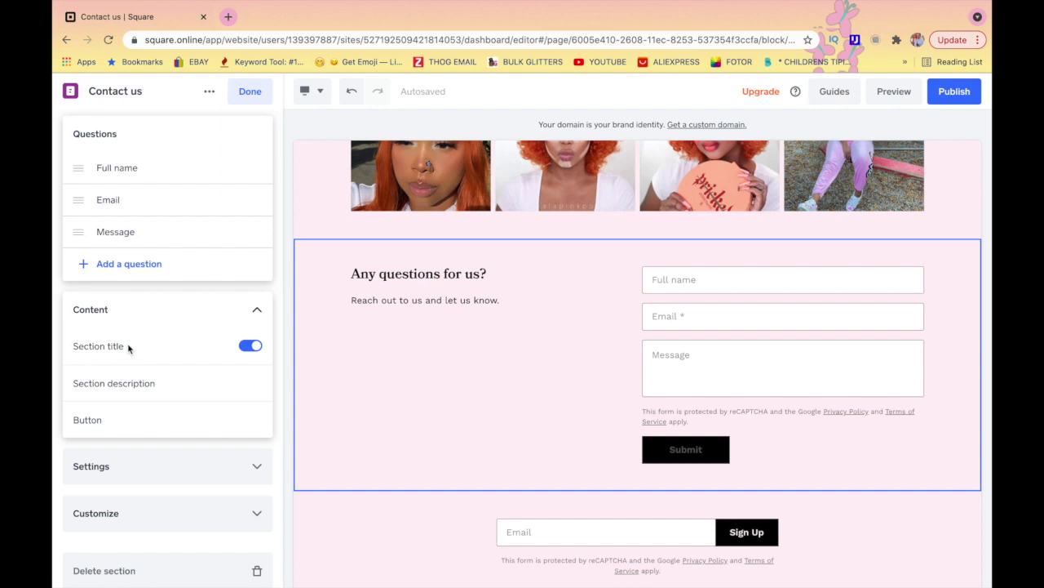
click(102, 167)
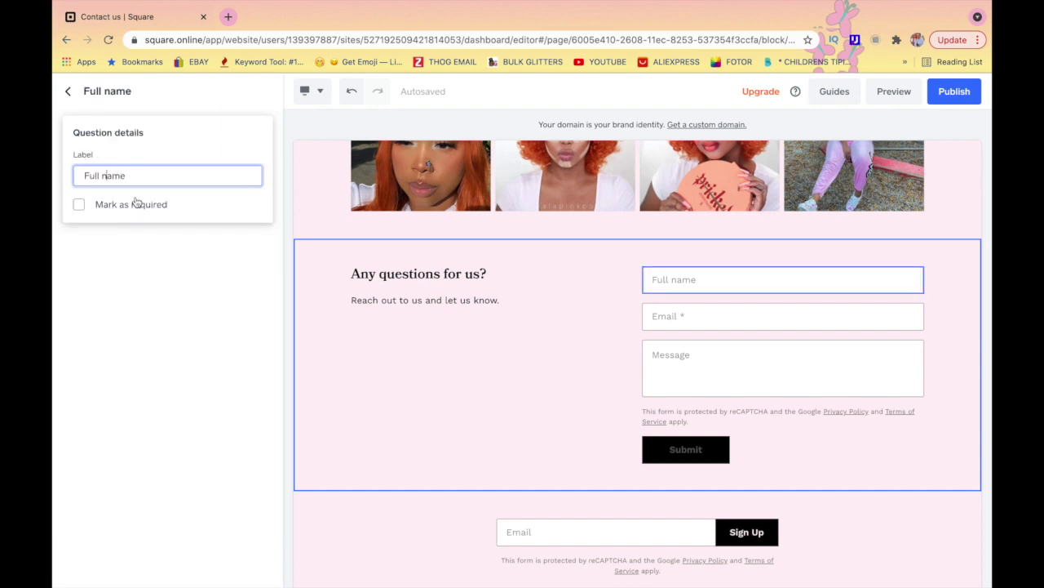
click(69, 93)
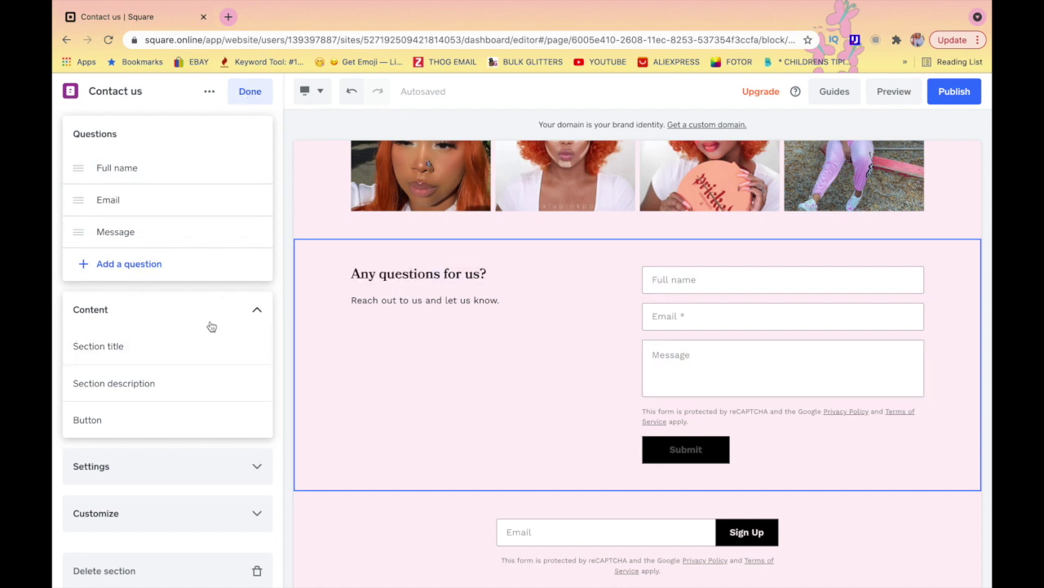
scroll(210, 327, down, 1)
click(250, 93)
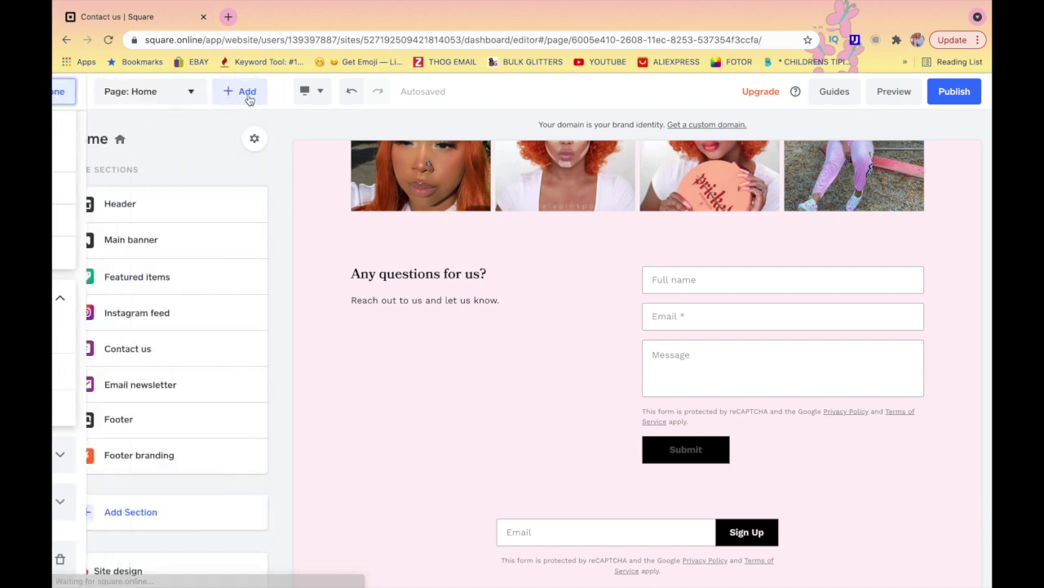
- Turn off navigation in the Home page's Footer section and finish editing the section
scroll(232, 403, down, 1)
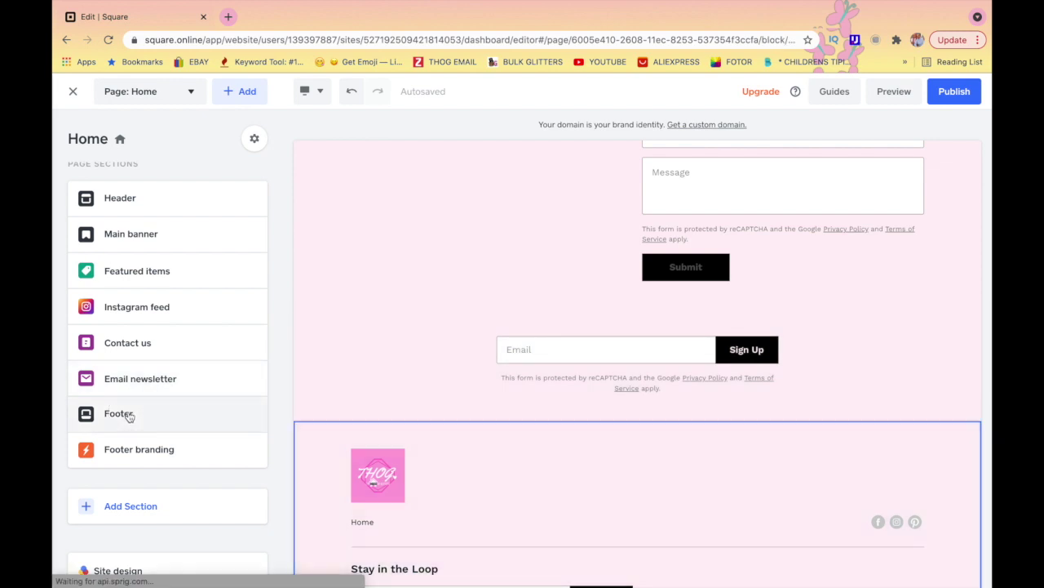
click(128, 415)
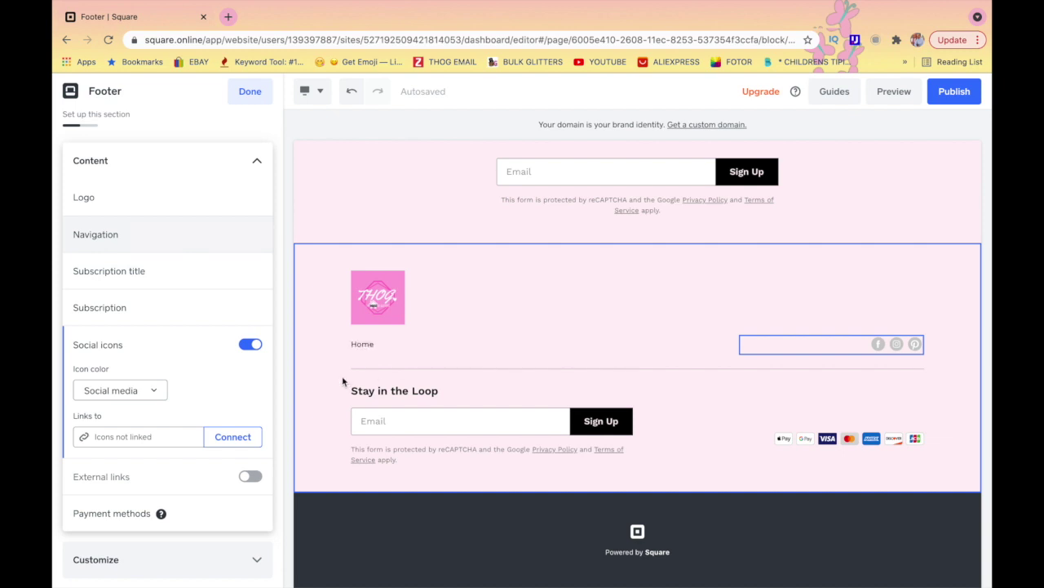
scroll(229, 372, down, 1)
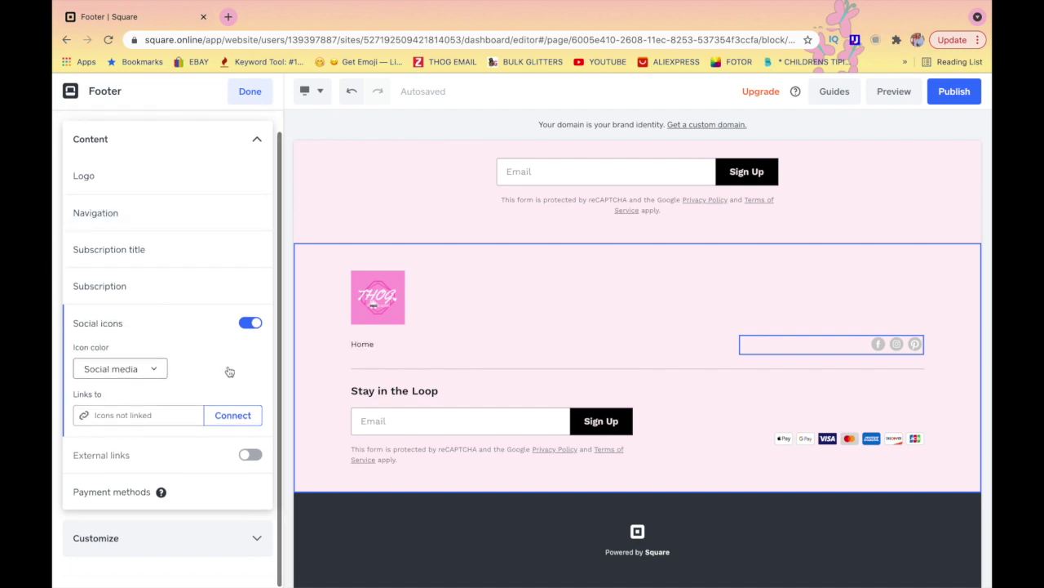
click(118, 220)
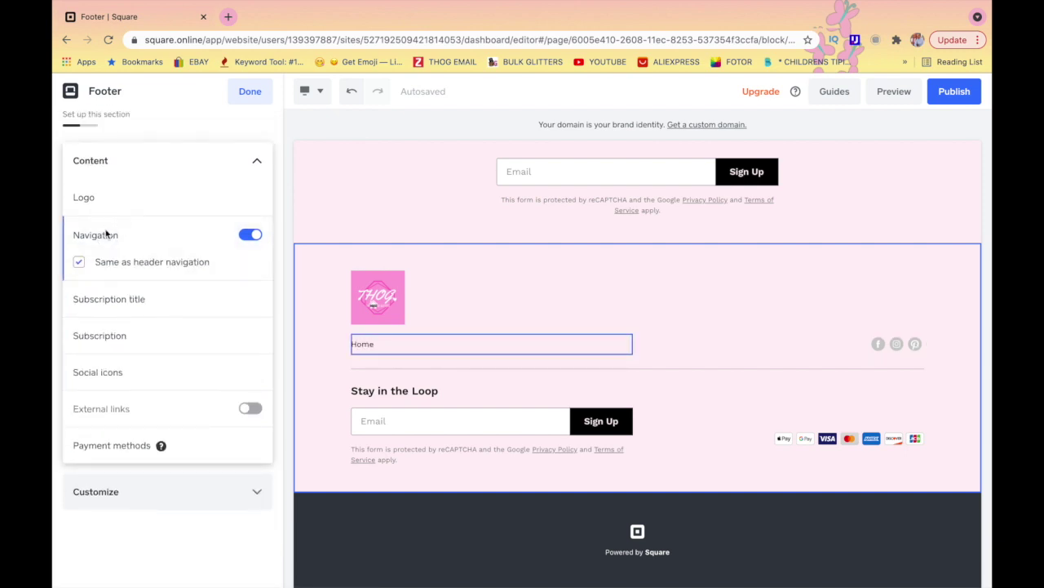
click(255, 236)
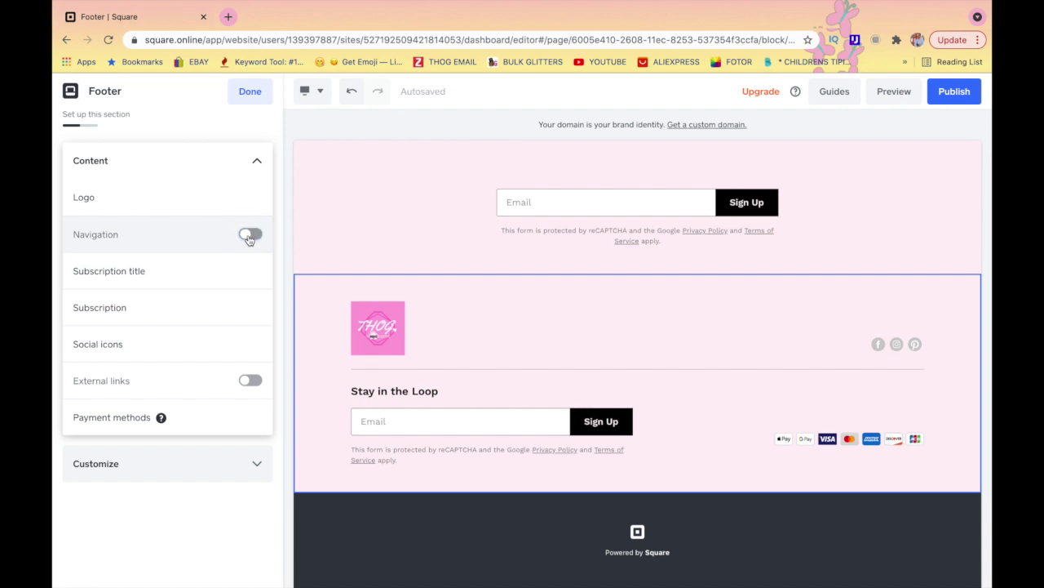
click(252, 236)
click(250, 237)
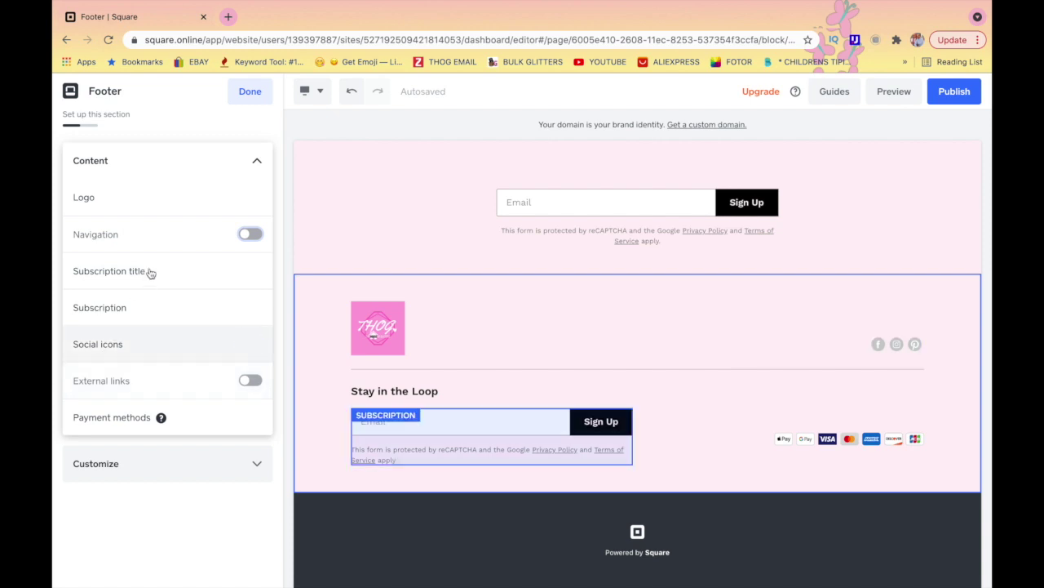
click(450, 115)
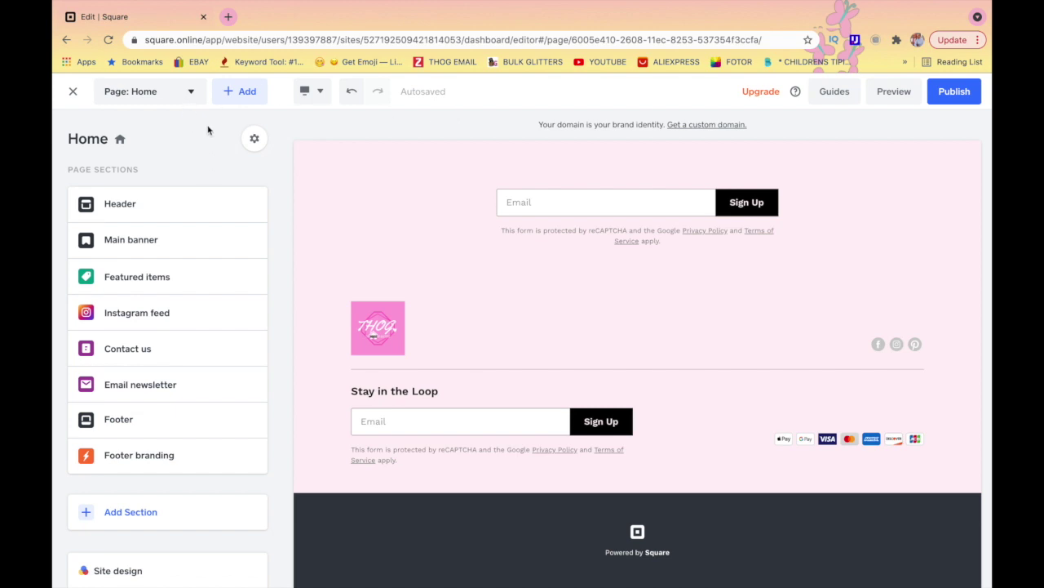
- Add an About page from the page templates and include it in the site navigation
click(241, 91)
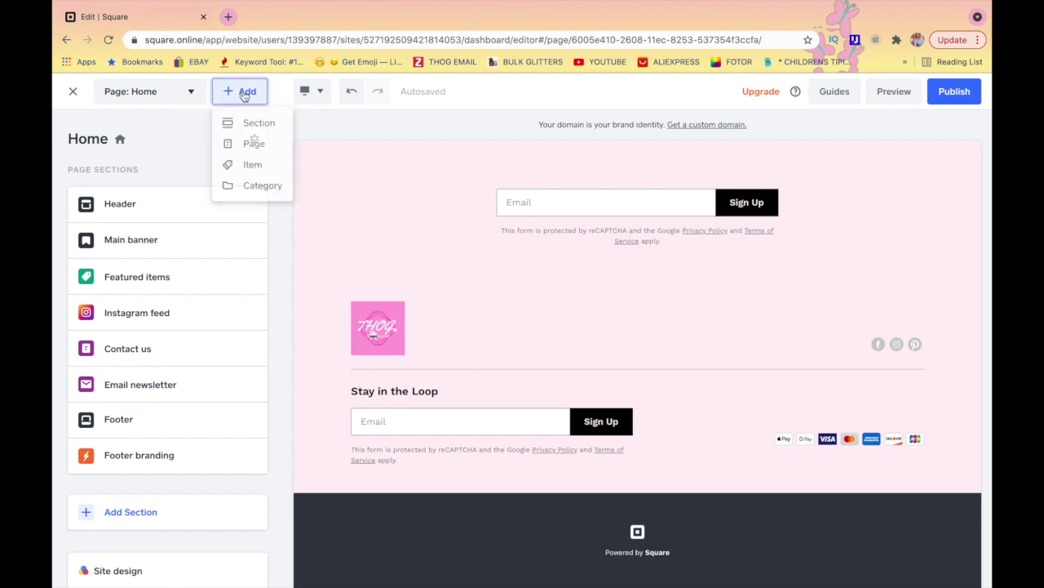
click(258, 149)
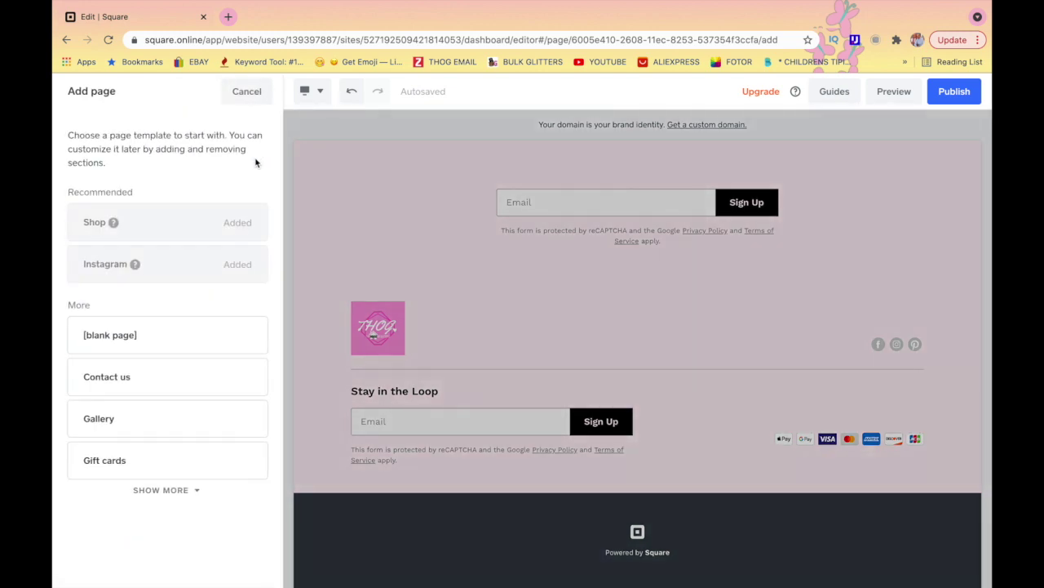
click(193, 489)
scroll(191, 496, down, 1)
scroll(191, 496, down, 1)
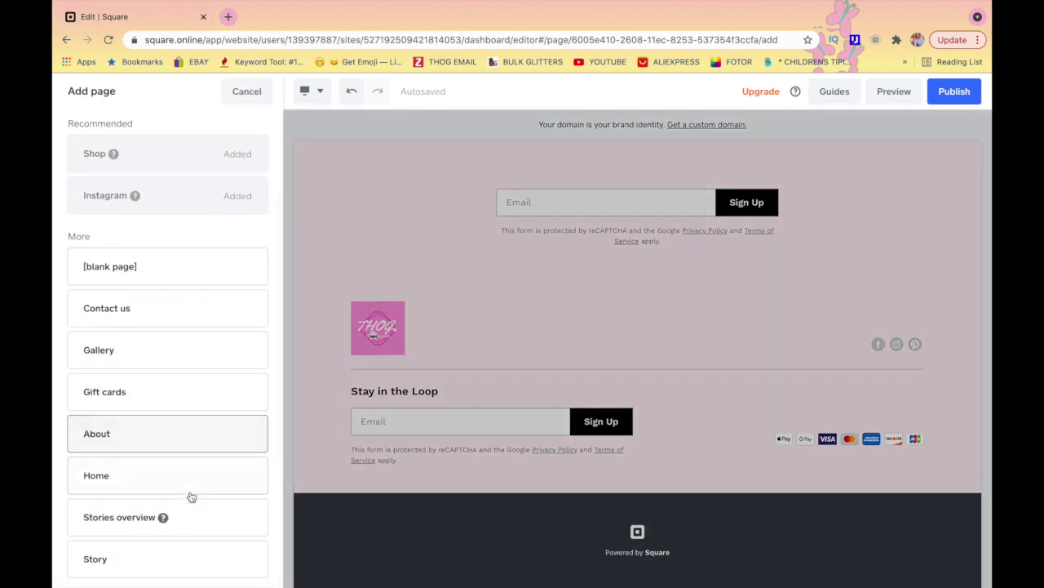
click(117, 437)
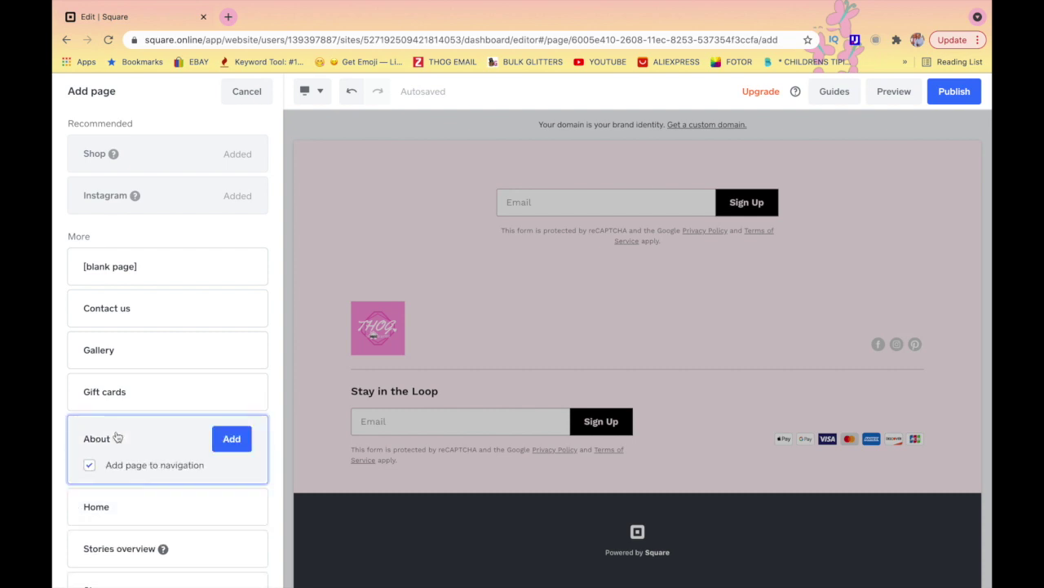
click(227, 439)
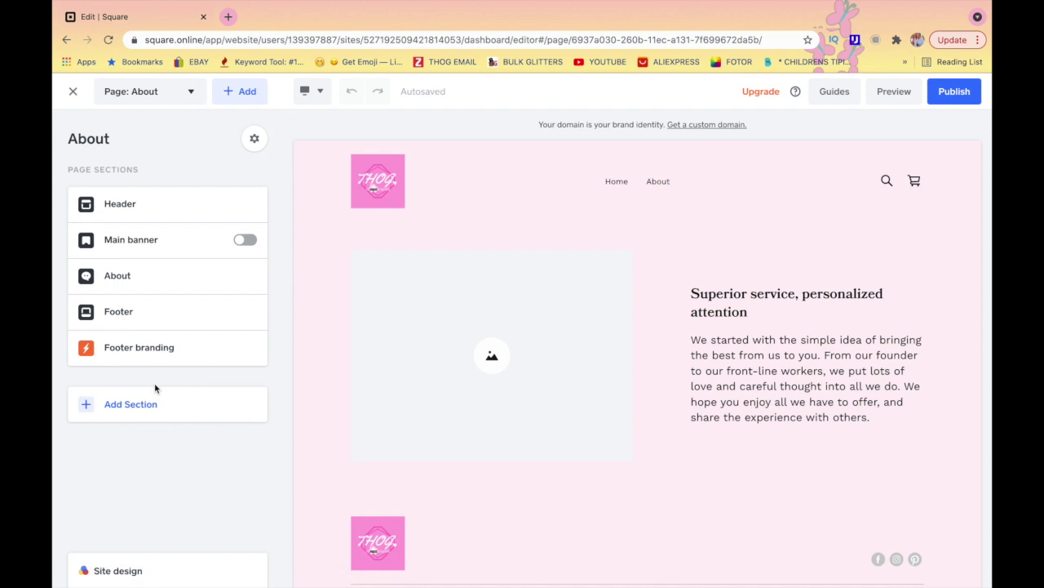
- Add a blank page named PRIVACY POLICY and include it in the site navigation
scroll(363, 368, down, 3)
scroll(365, 369, up, 3)
click(247, 91)
click(254, 148)
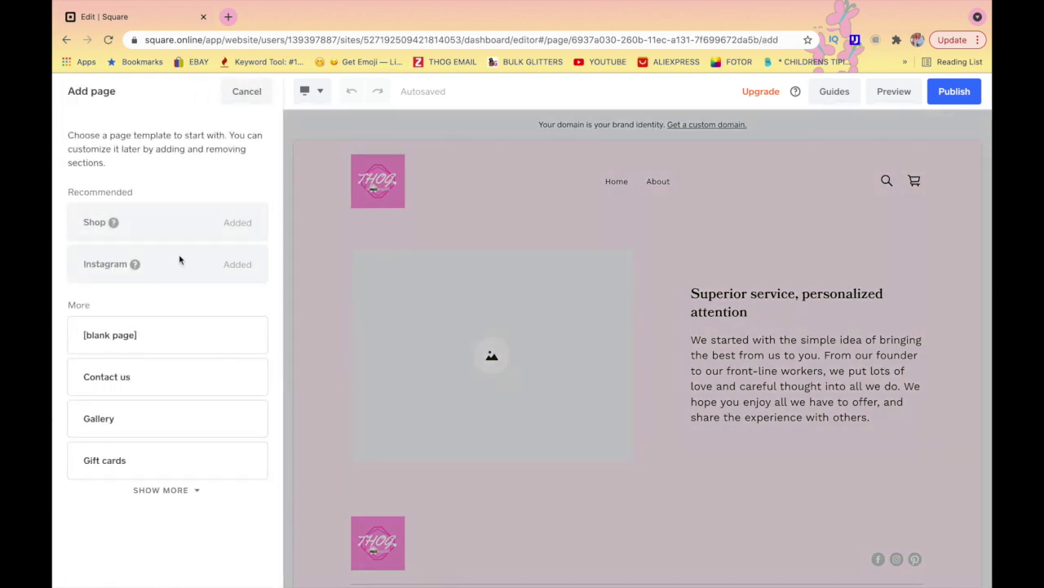
click(149, 343)
click(139, 376)
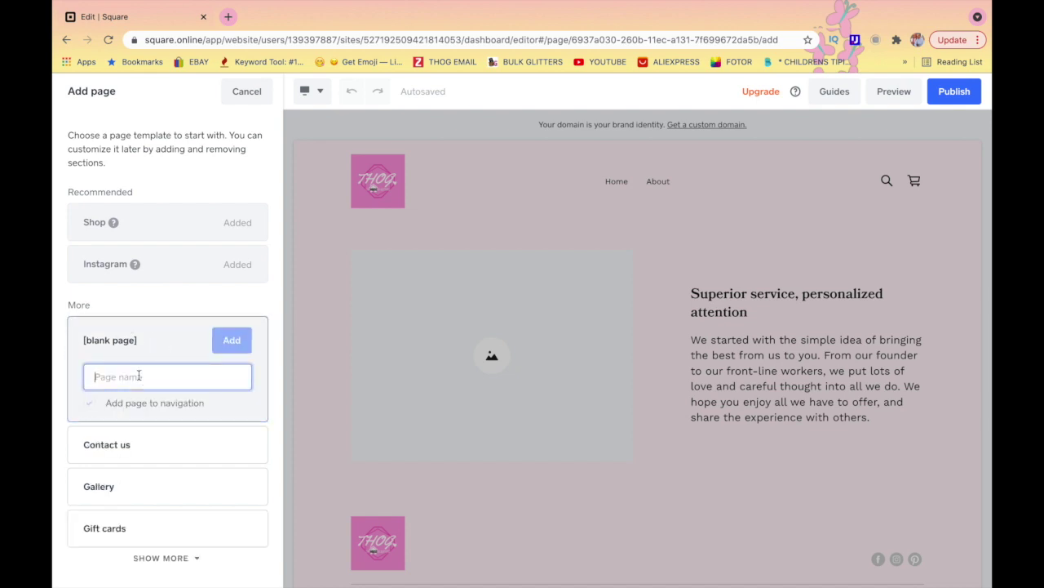
text(PRIVACY POLICY)
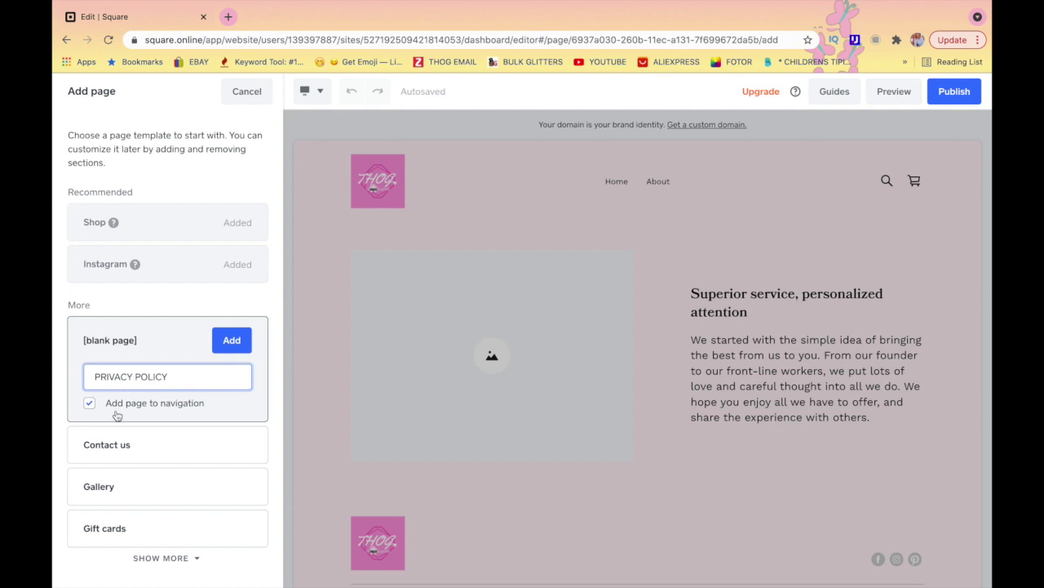
click(226, 341)
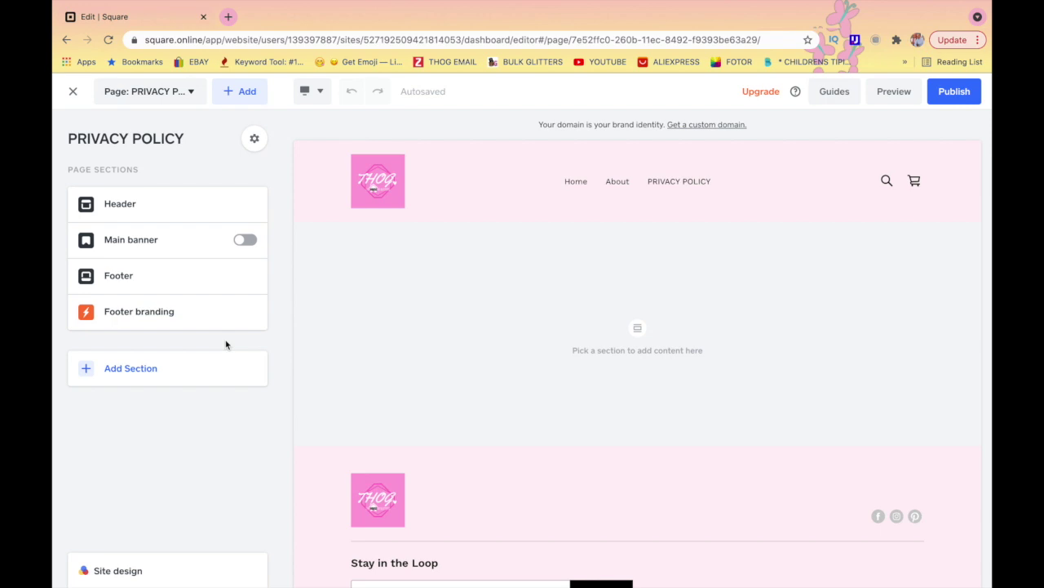
- Add a blank page named REFUND POLICY and include it in the site navigation
click(250, 94)
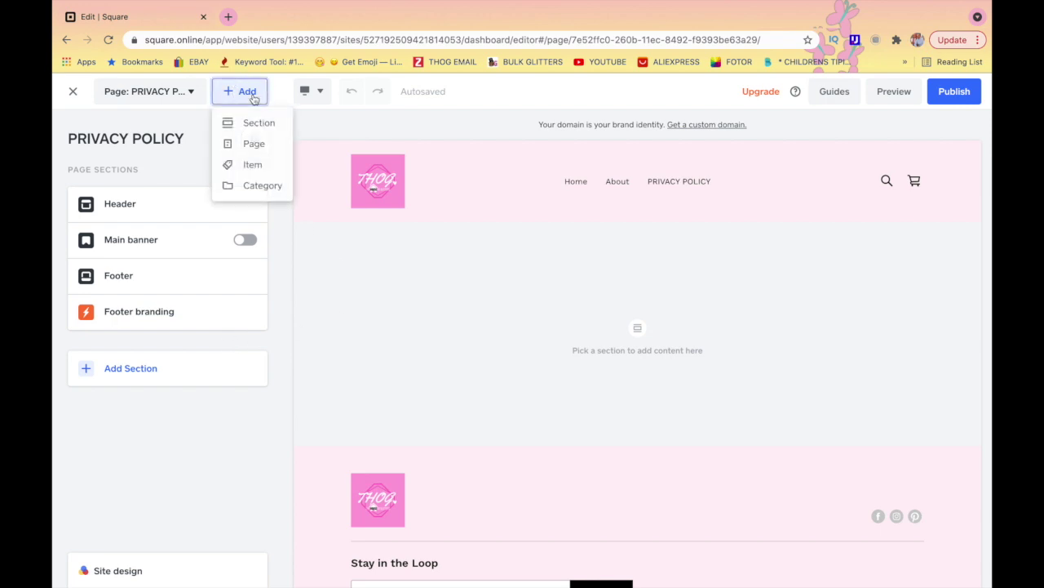
click(253, 143)
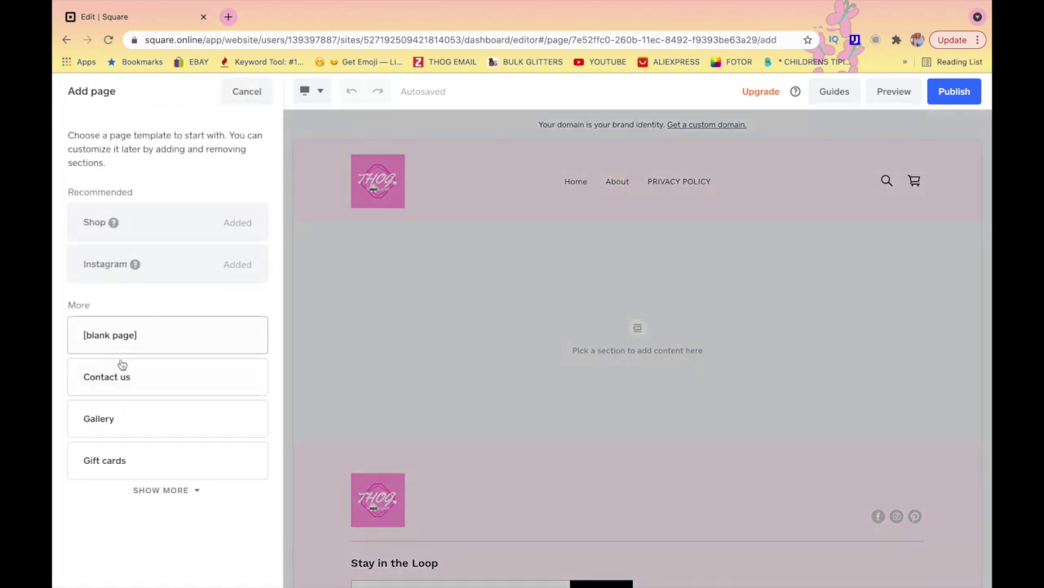
click(120, 348)
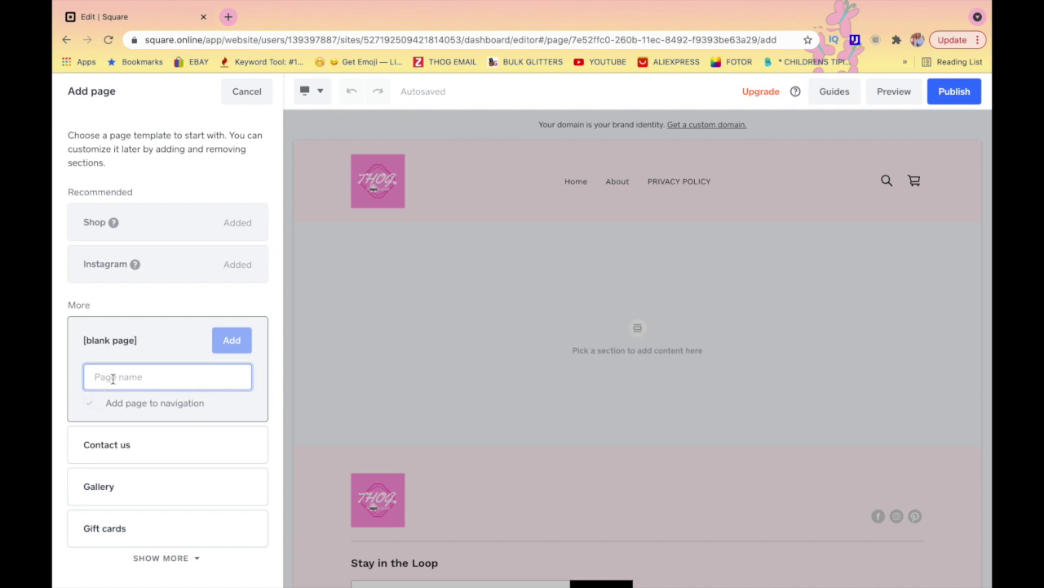
text(REFUND)
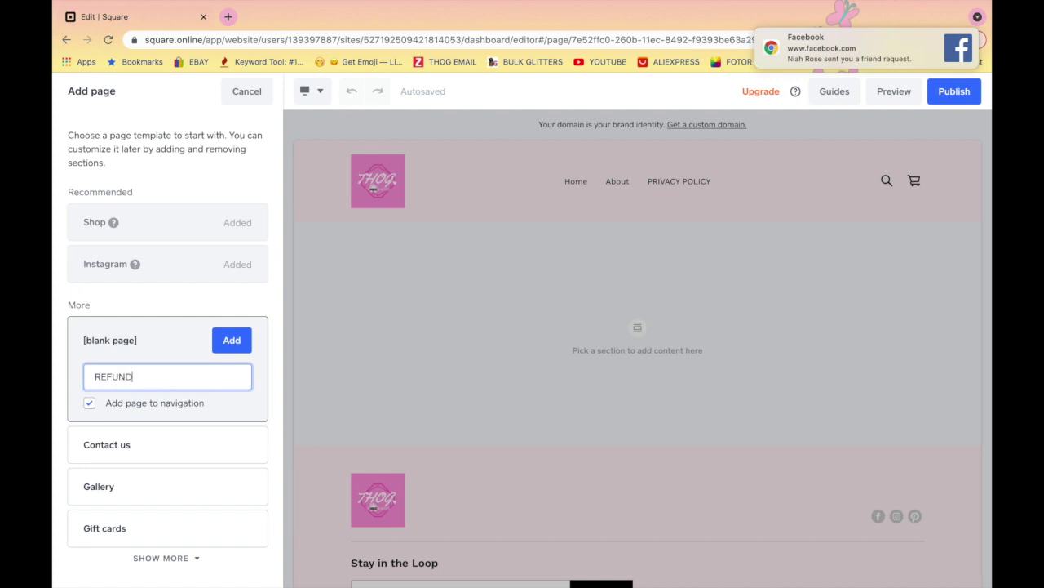
text( POLICY)
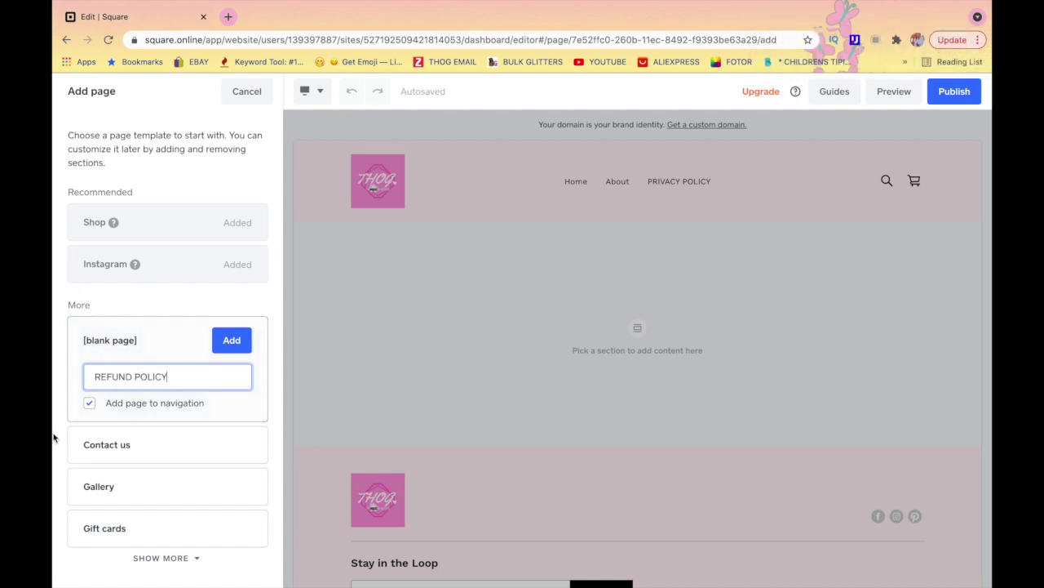
click(233, 341)
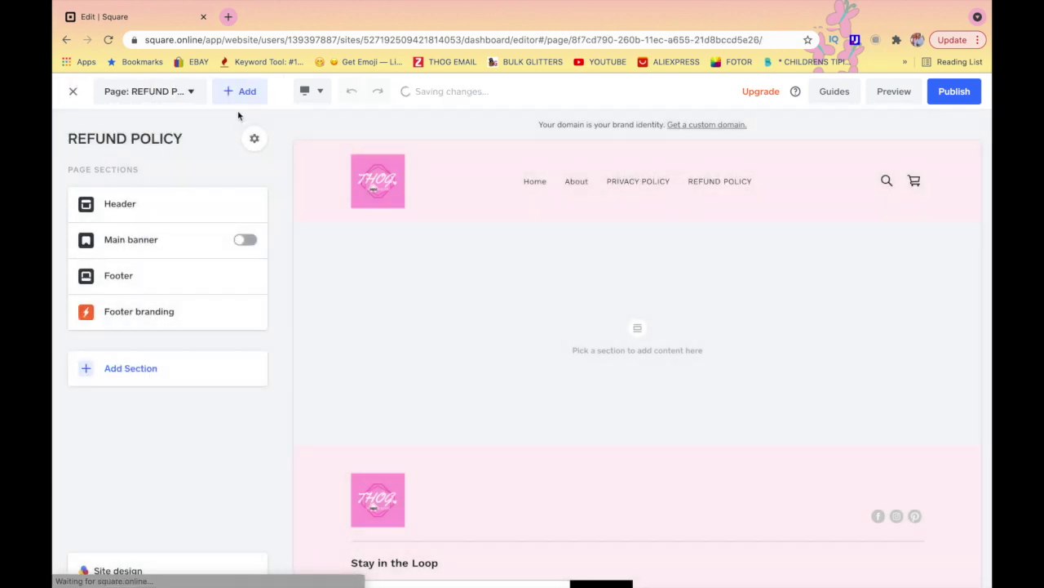
- Add a blank page named TERMS OF SERVICE and include it in the site navigation
click(241, 90)
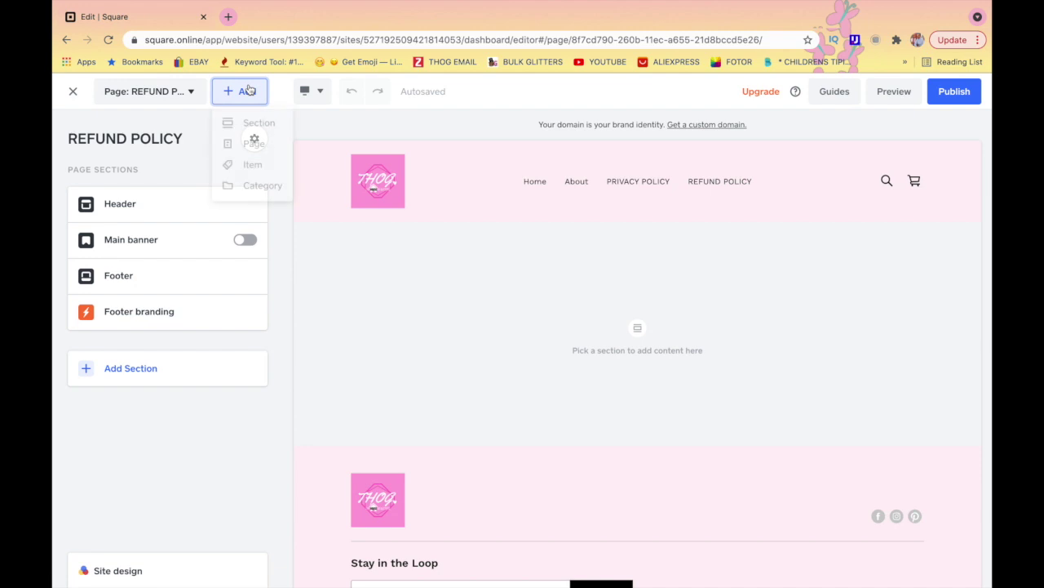
click(242, 145)
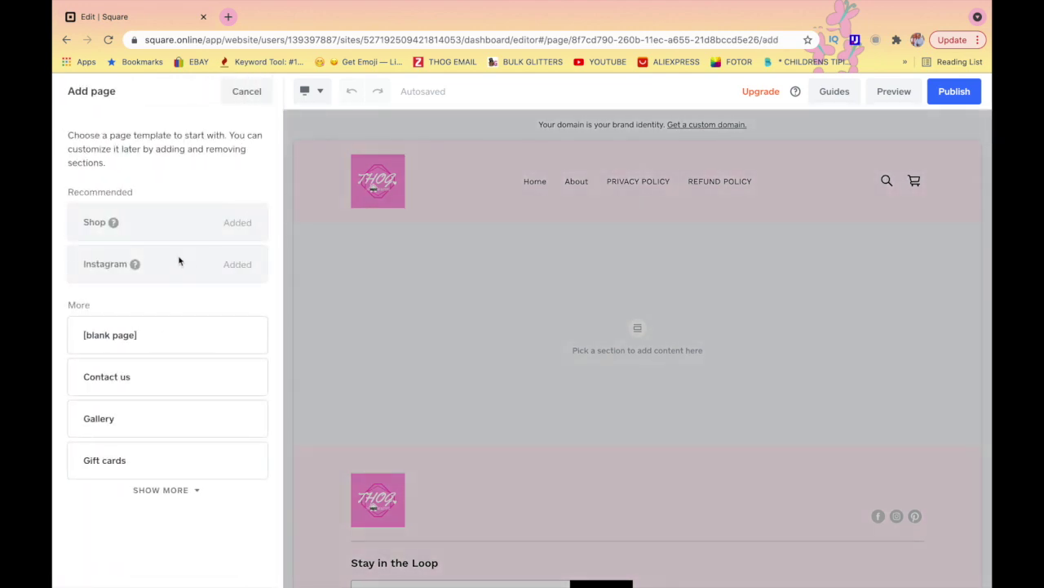
click(145, 342)
click(144, 378)
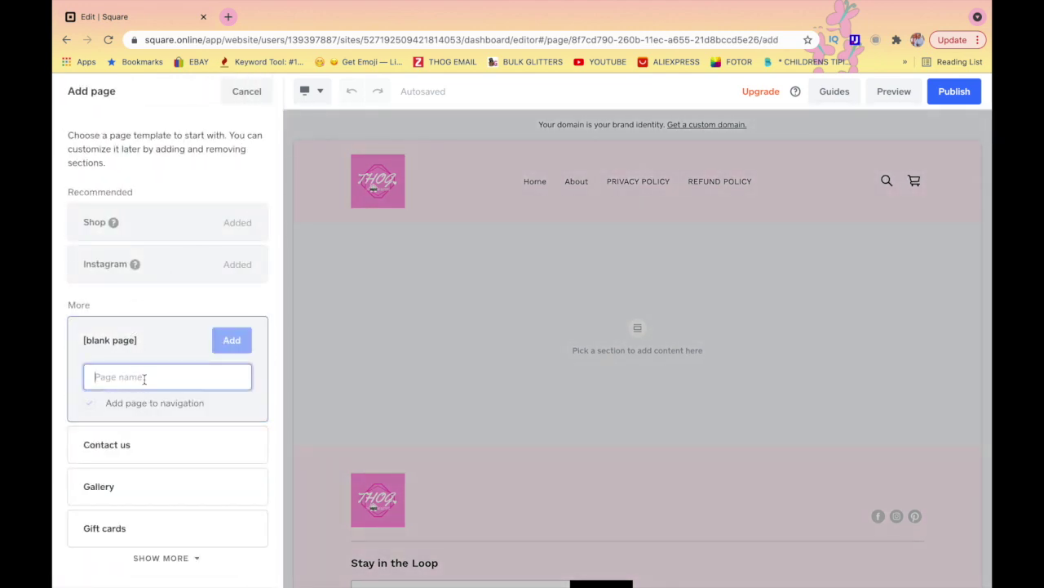
text(TERMS OF SERVICE)
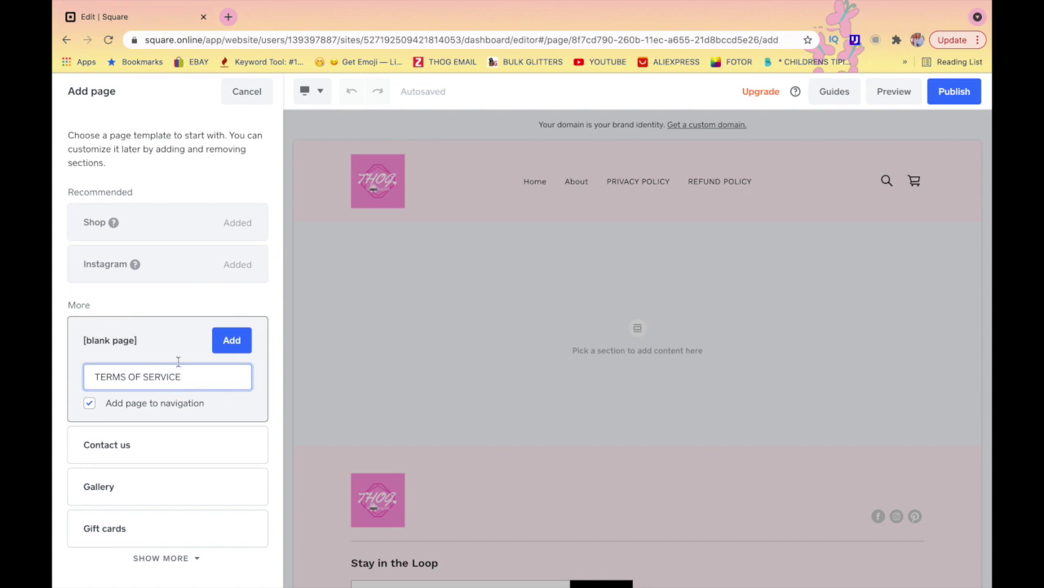
click(231, 343)
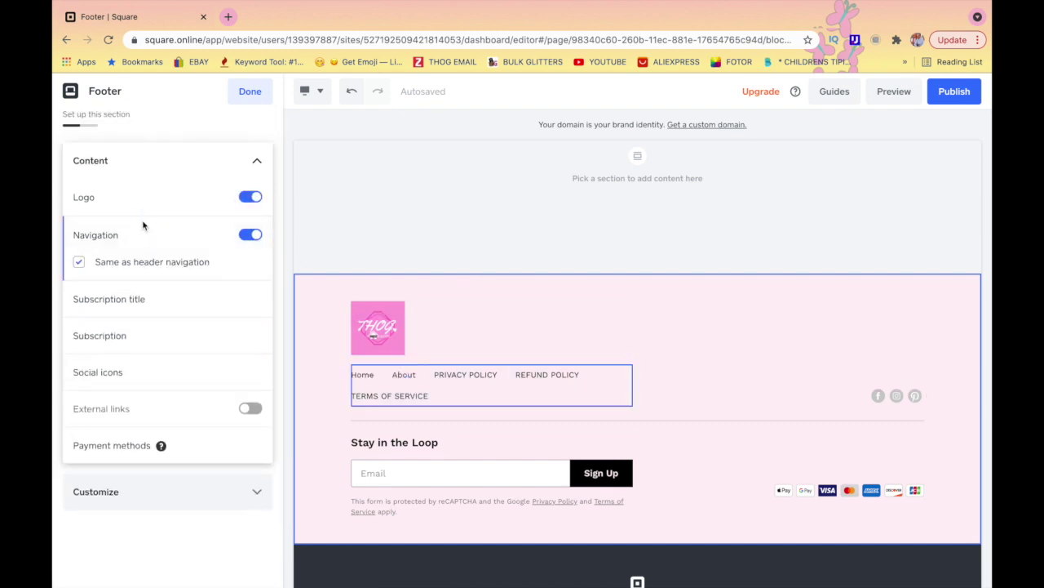
- Stop the footer navigation from matching the header navigation, keeping it enabled, and open its custom navigation links
click(255, 237)
click(257, 238)
click(79, 262)
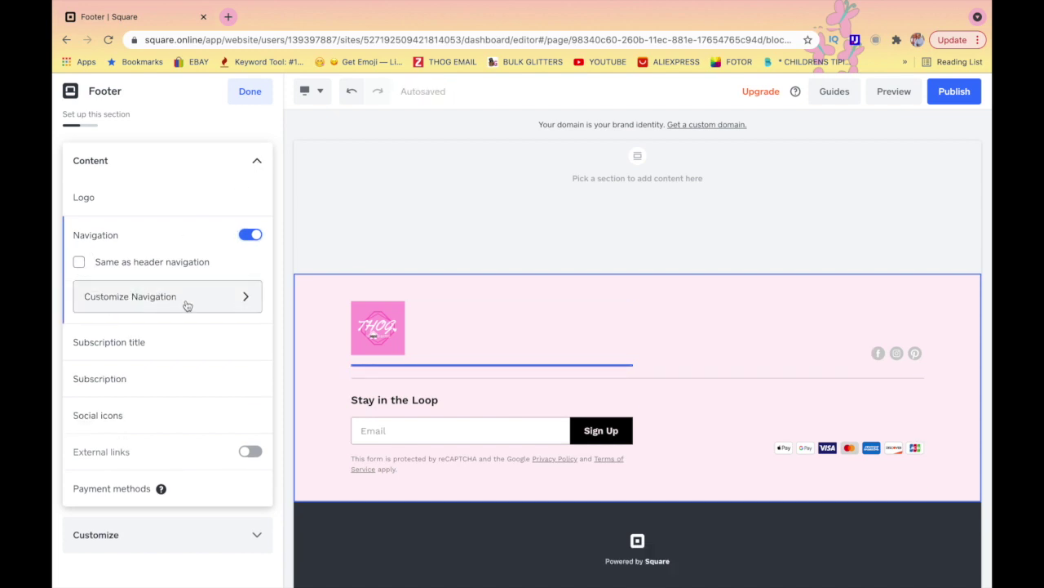
click(160, 303)
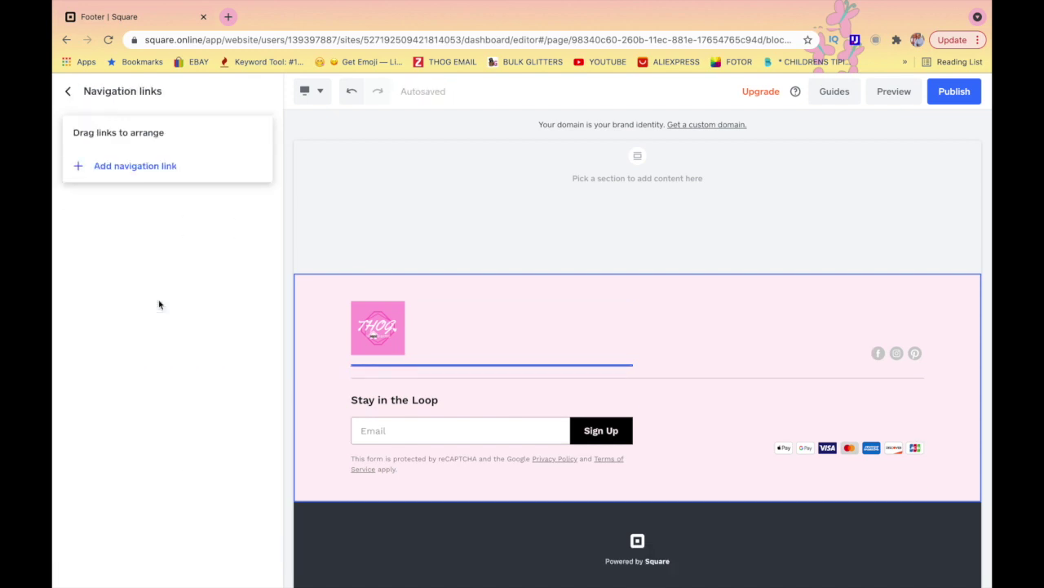
- Add footer navigation links to the PRIVACY POLICY and TERMS OF SERVICE standard pages
click(104, 174)
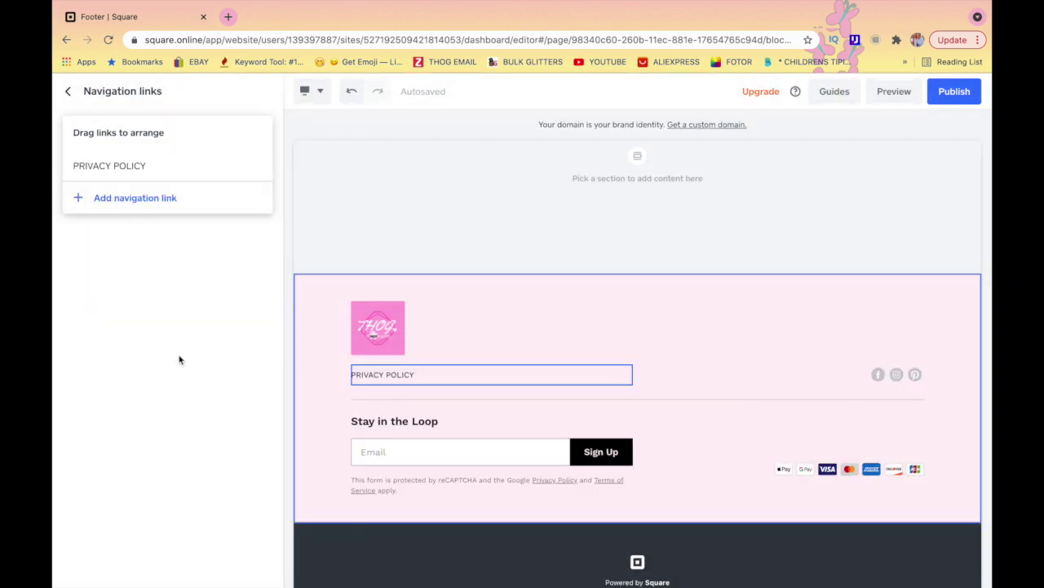
click(126, 204)
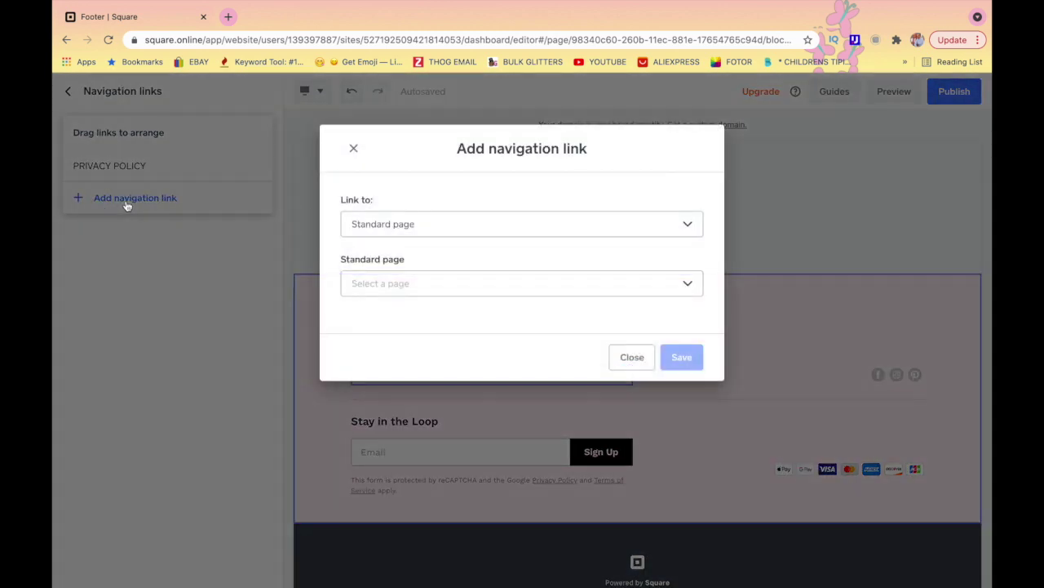
click(354, 283)
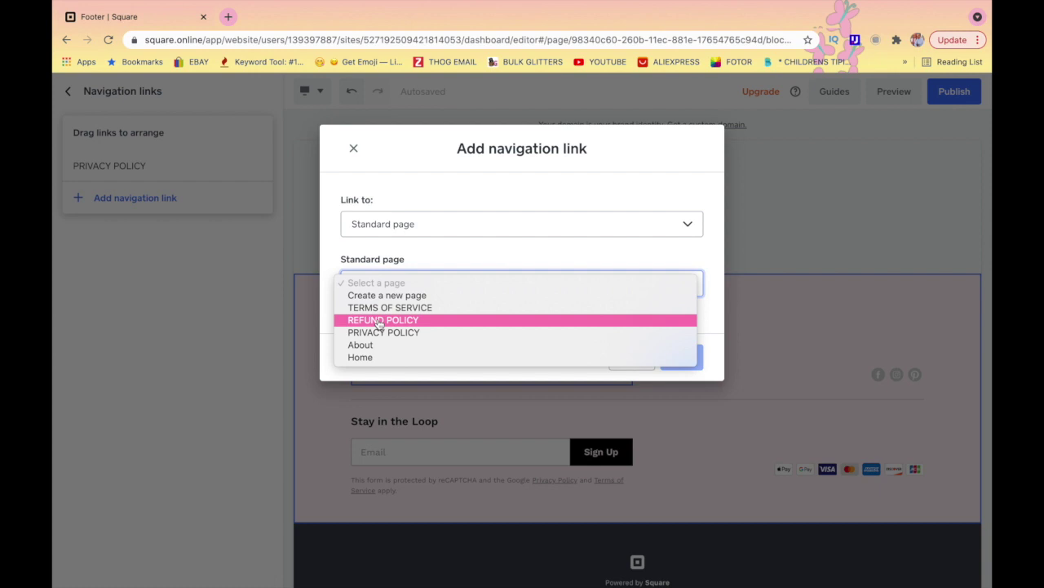
click(386, 308)
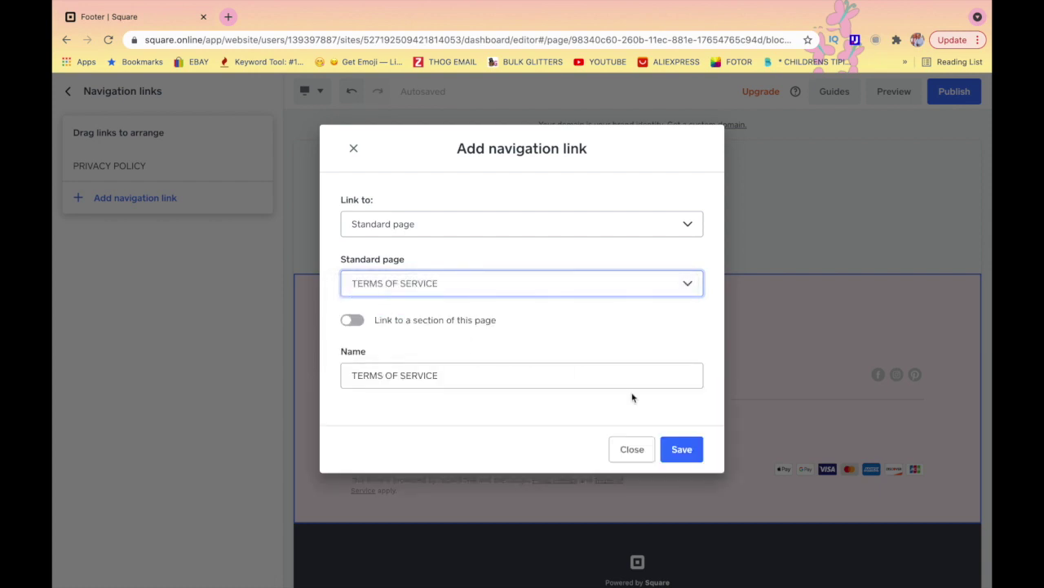
click(682, 450)
- Add a footer navigation link to the REFUND POLICY standard page and finish editing the footer
click(114, 228)
click(430, 232)
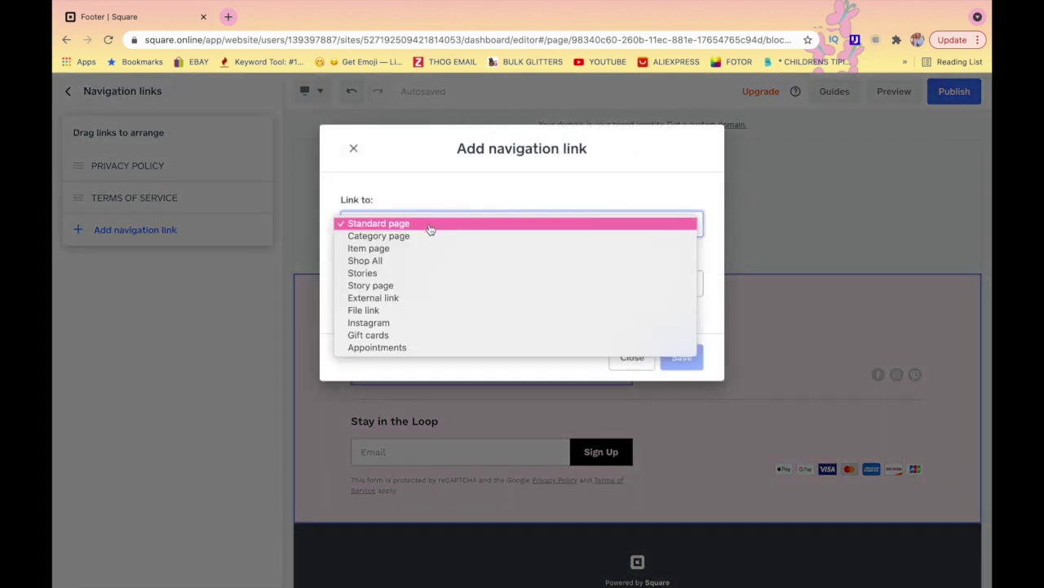
click(408, 207)
click(412, 283)
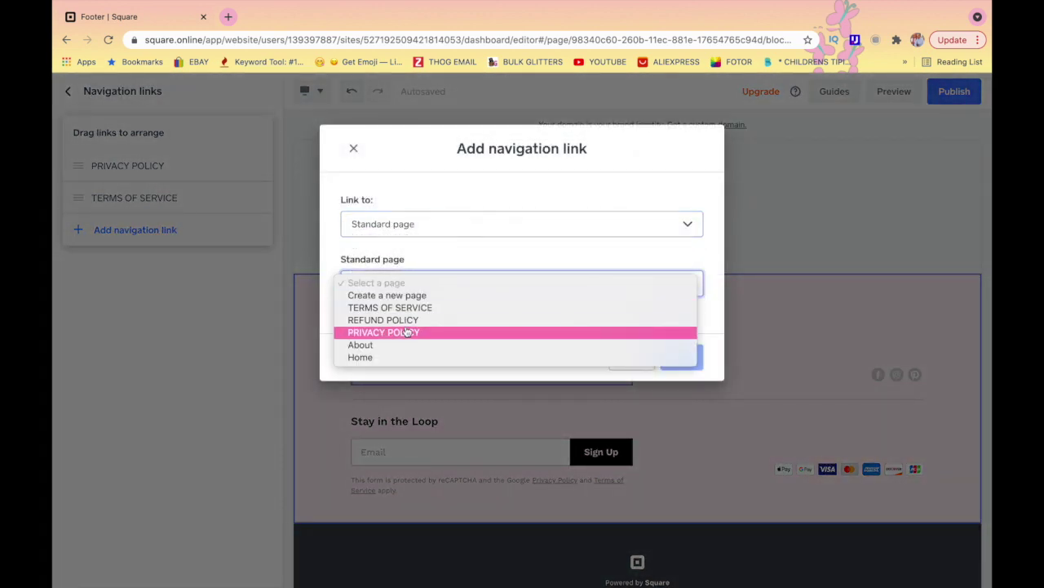
click(399, 320)
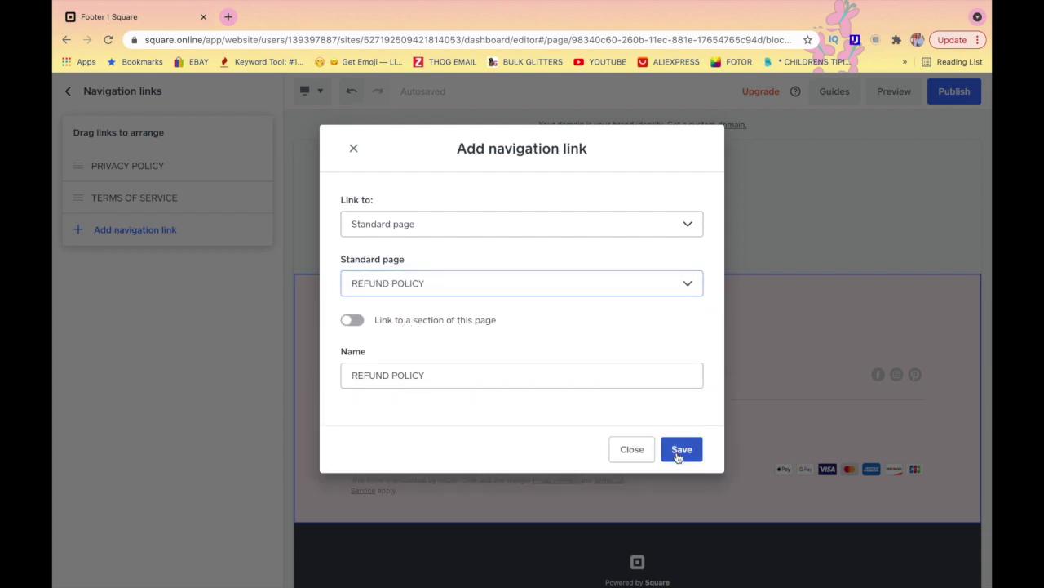
click(679, 455)
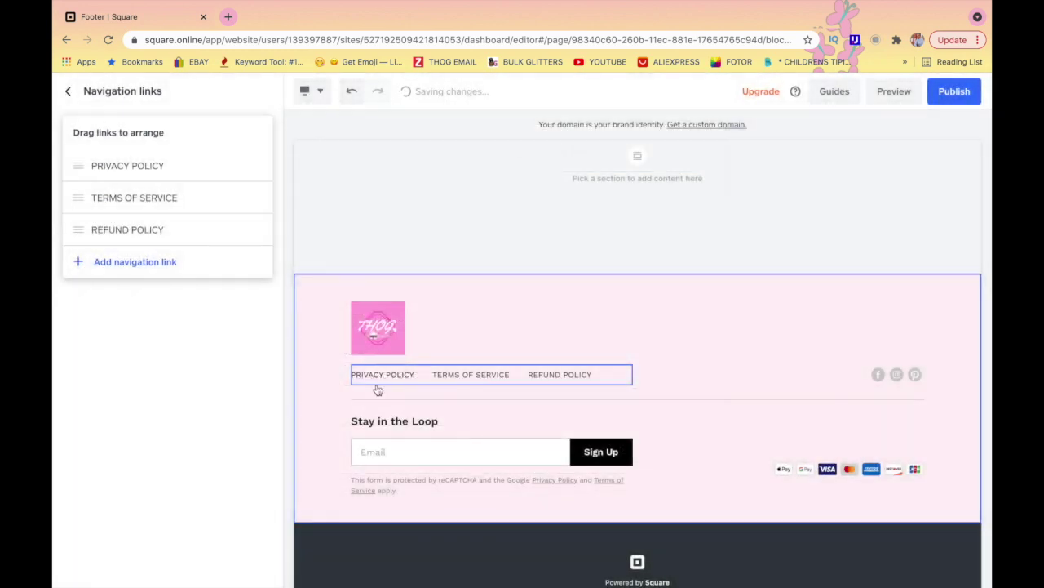
click(68, 90)
scroll(512, 385, up, 3)
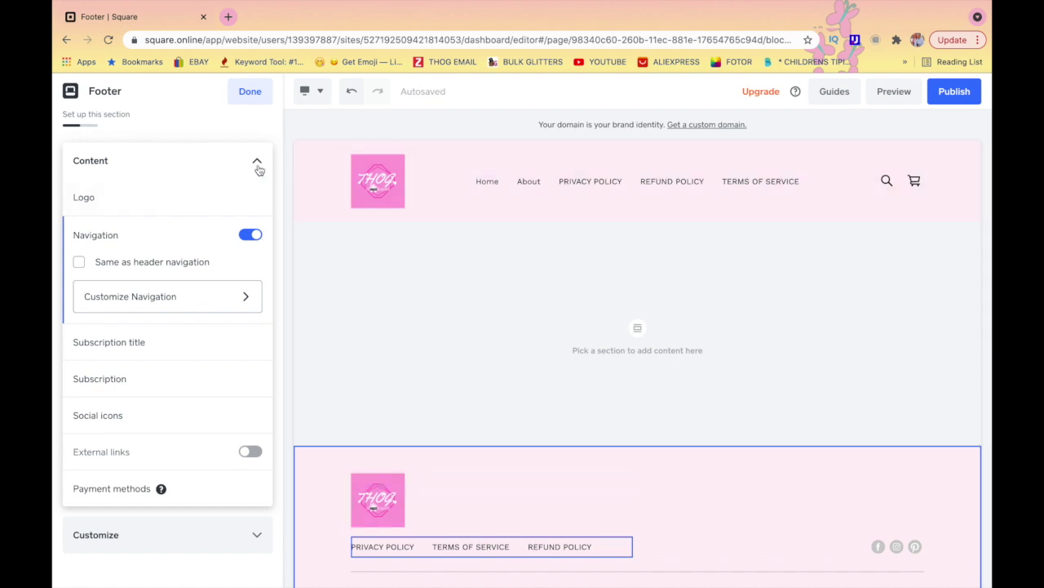
click(257, 94)
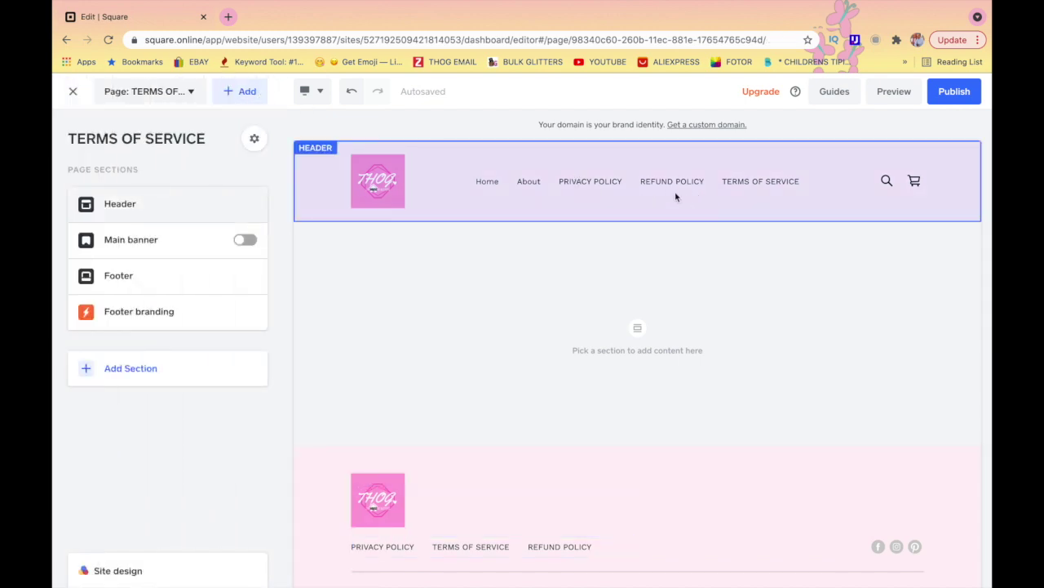
- Remove the PRIVACY POLICY, REFUND POLICY and TERMS OF SERVICE links from the header navigation, keeping the navigation enabled, and finish editing the header
click(173, 205)
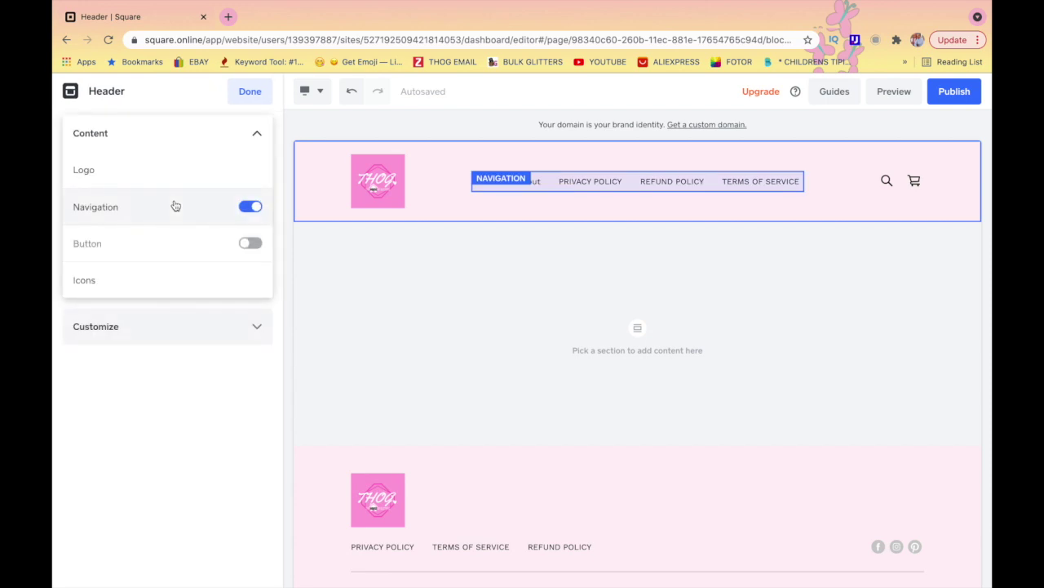
click(251, 206)
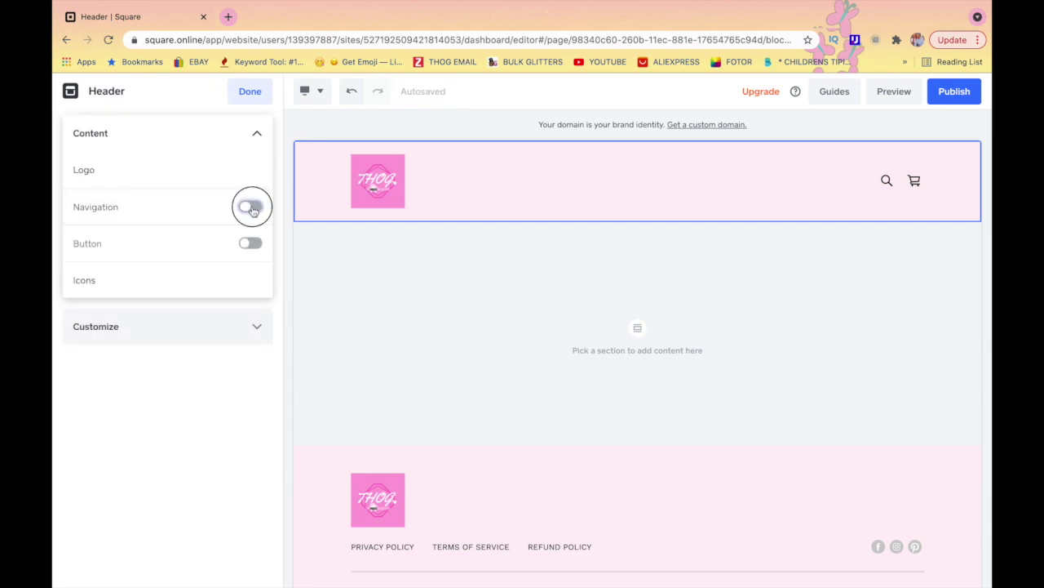
click(251, 208)
click(133, 210)
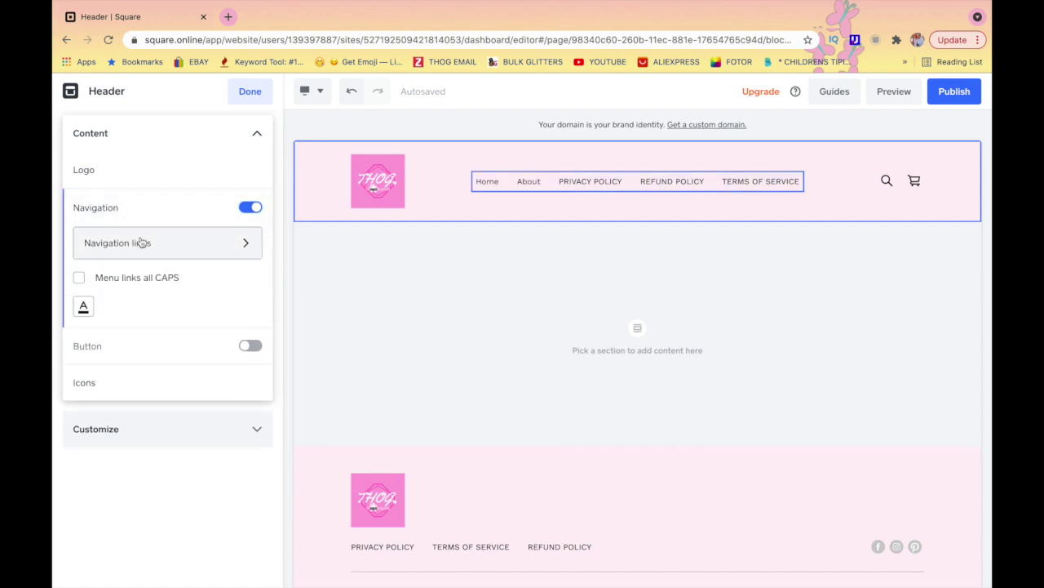
click(144, 244)
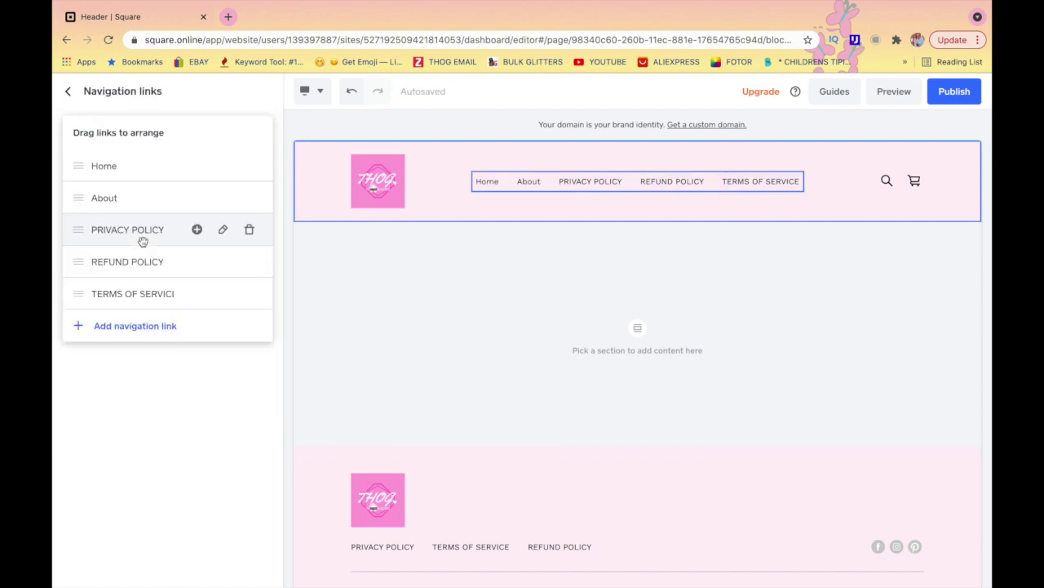
click(248, 233)
click(249, 261)
click(249, 233)
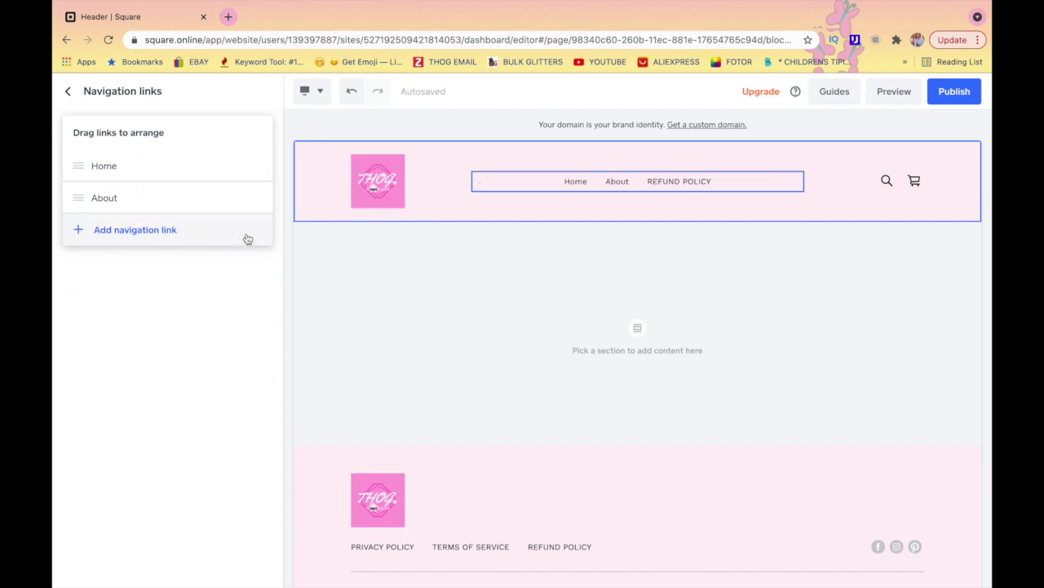
click(67, 93)
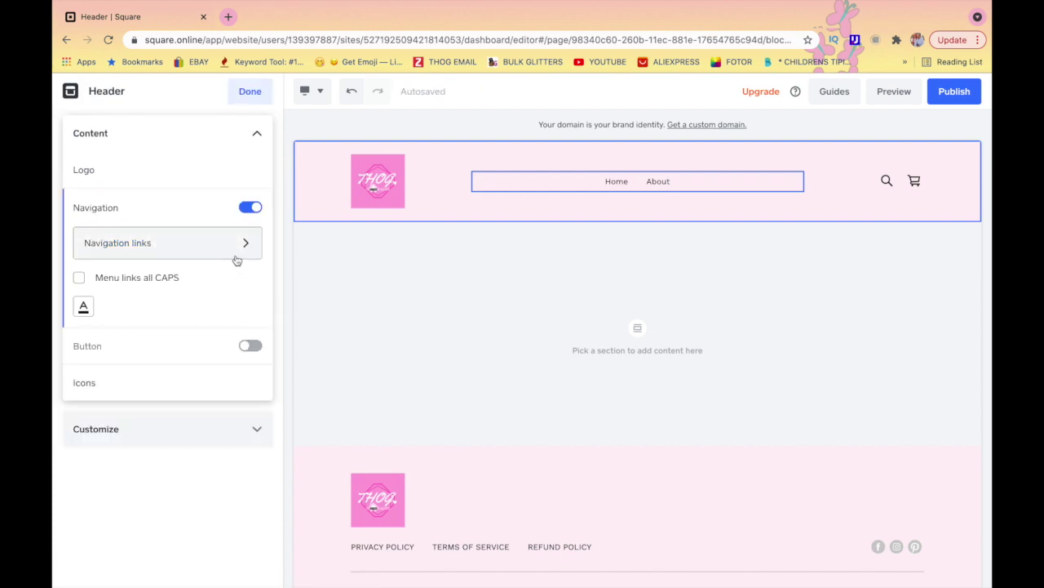
click(259, 93)
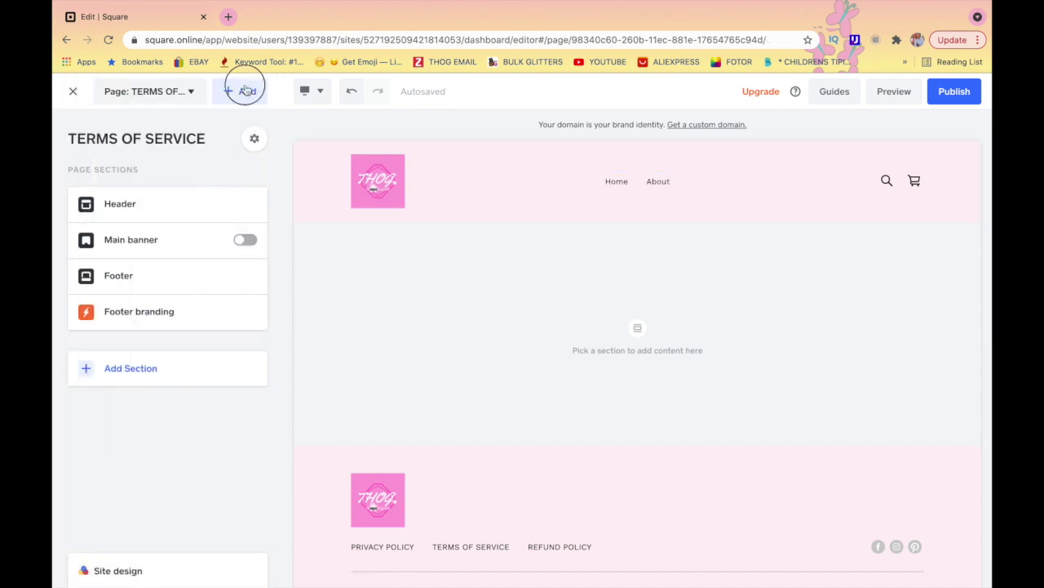
- Add a blank page named MAKEUP and include it in the site navigation
click(244, 93)
click(257, 145)
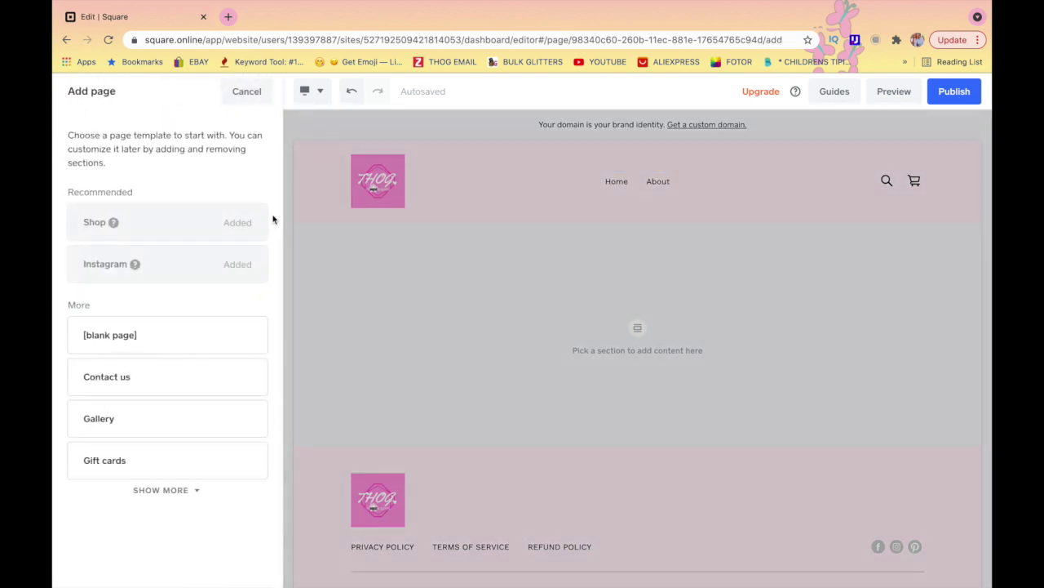
click(160, 492)
scroll(162, 497, down, 2)
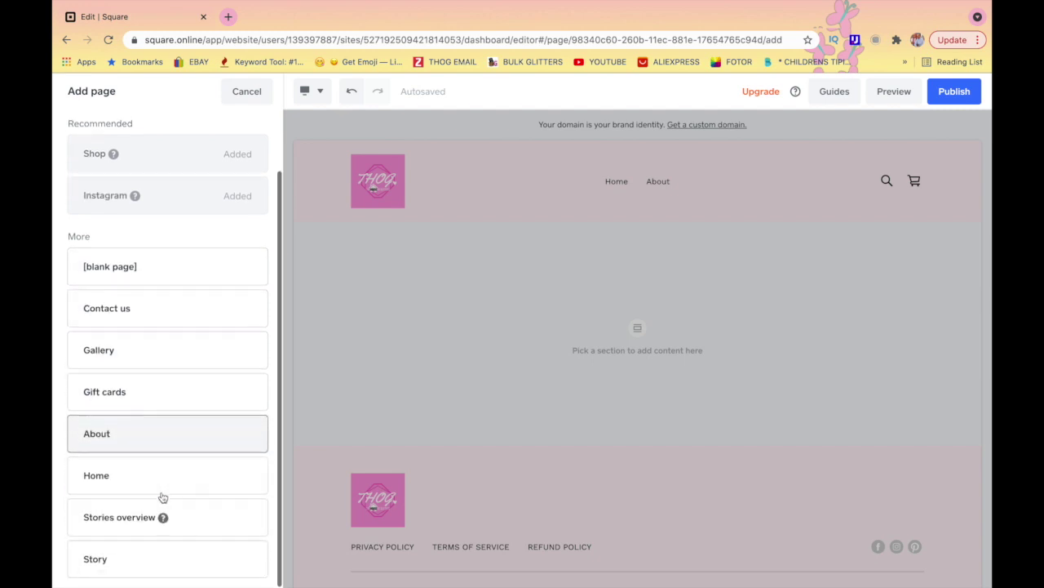
click(133, 278)
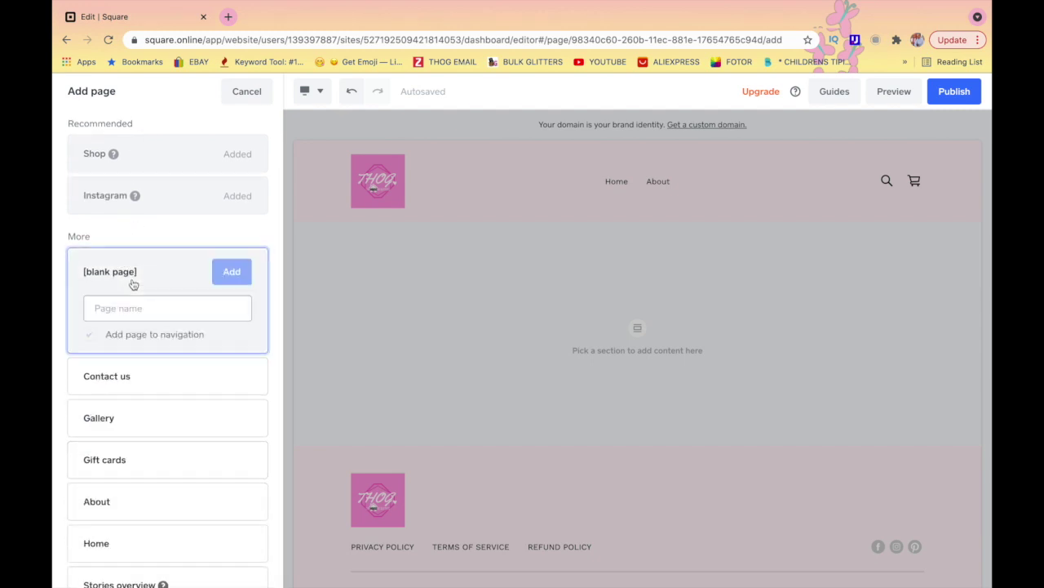
click(132, 307)
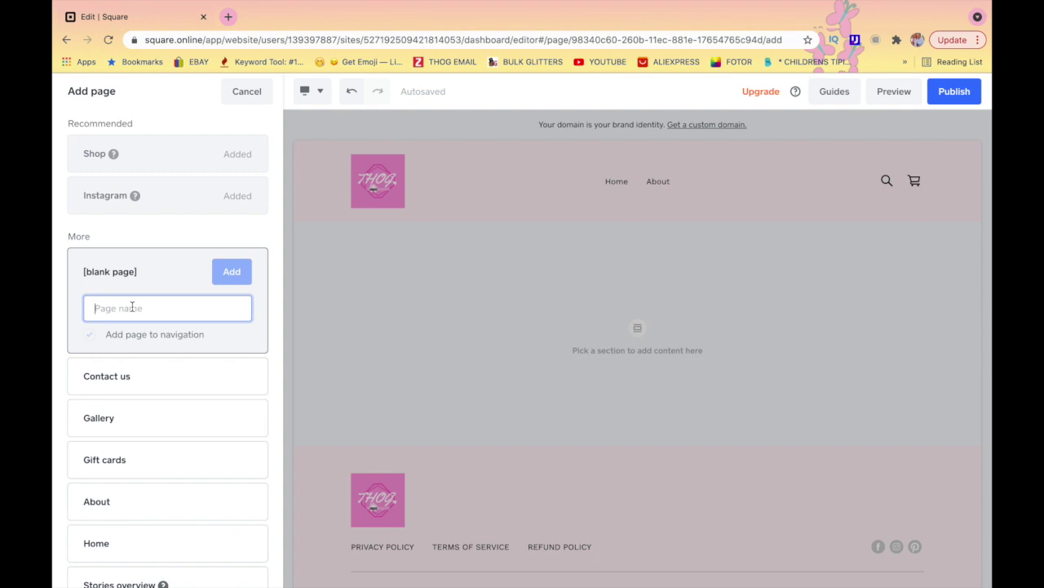
text(MAKEUP)
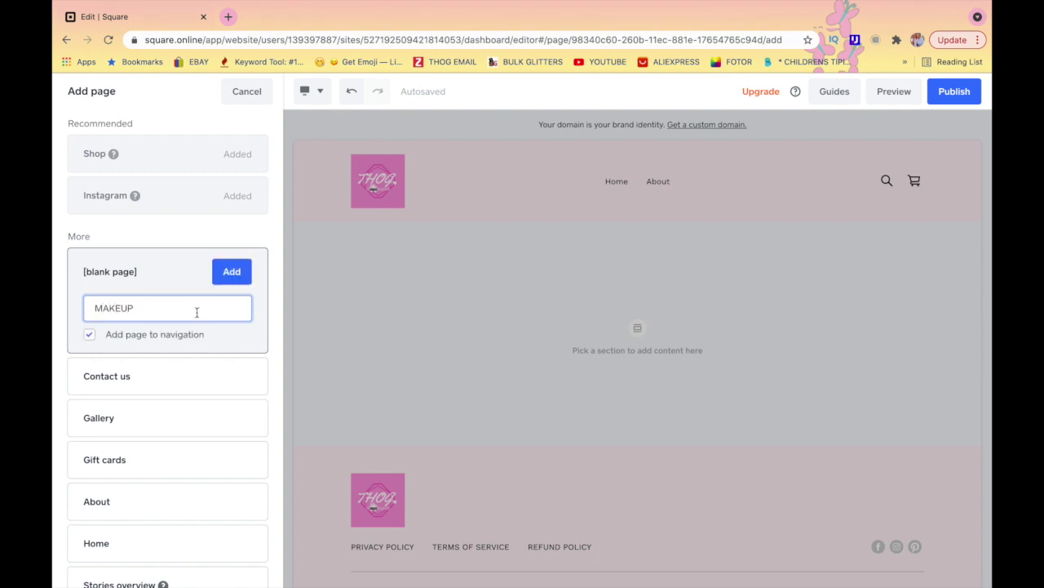
click(242, 273)
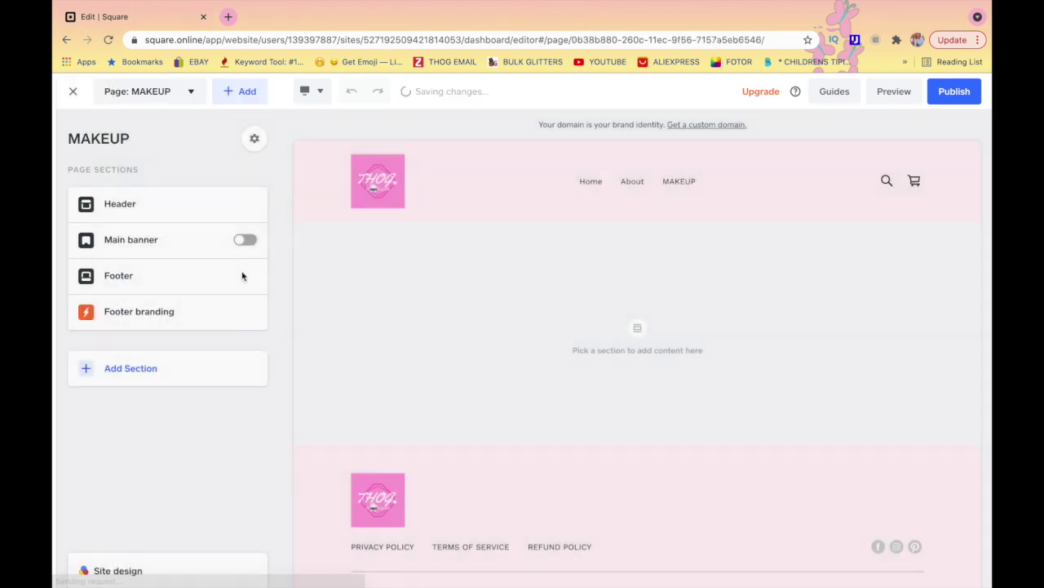
- Add a blank page named RESIN and include it in the site navigation
click(164, 203)
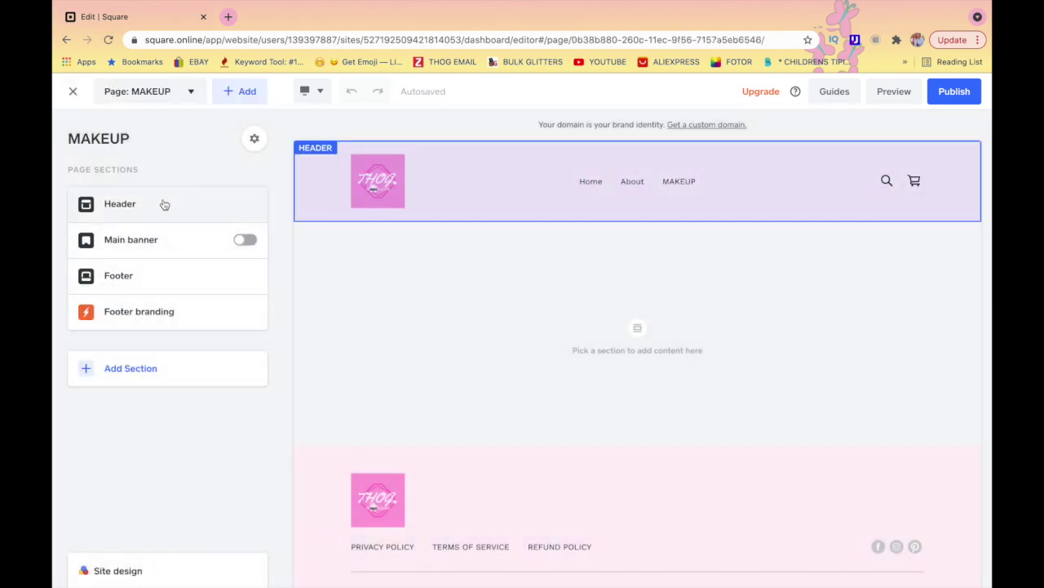
click(247, 92)
click(257, 95)
click(255, 146)
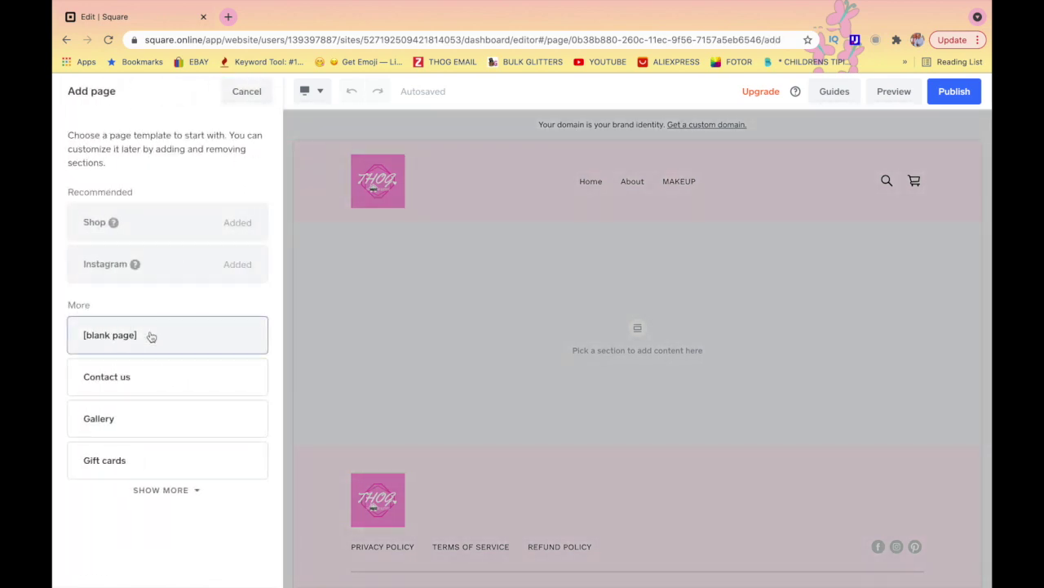
click(151, 336)
click(156, 377)
text(R)
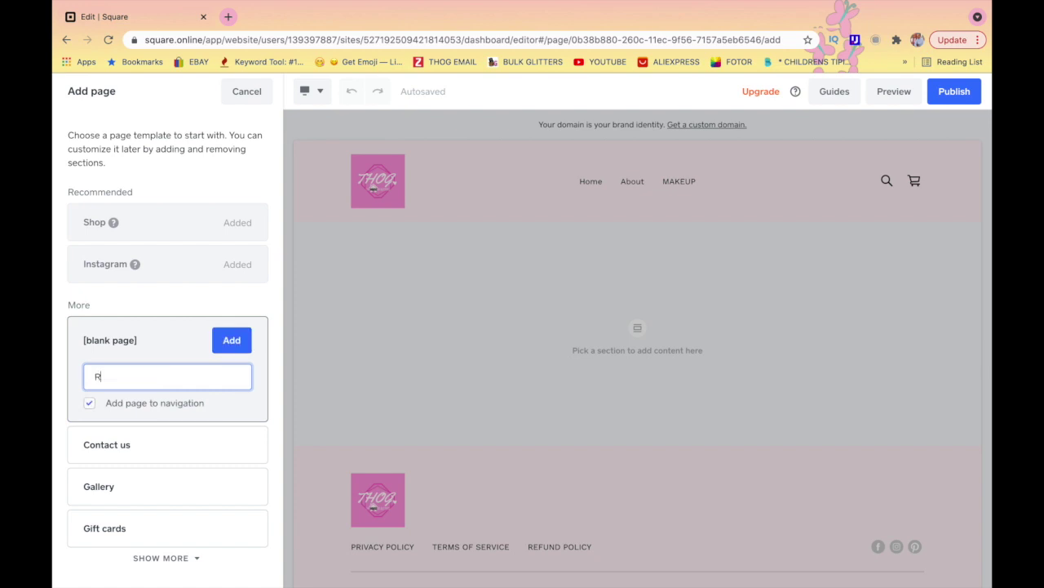
click(232, 340)
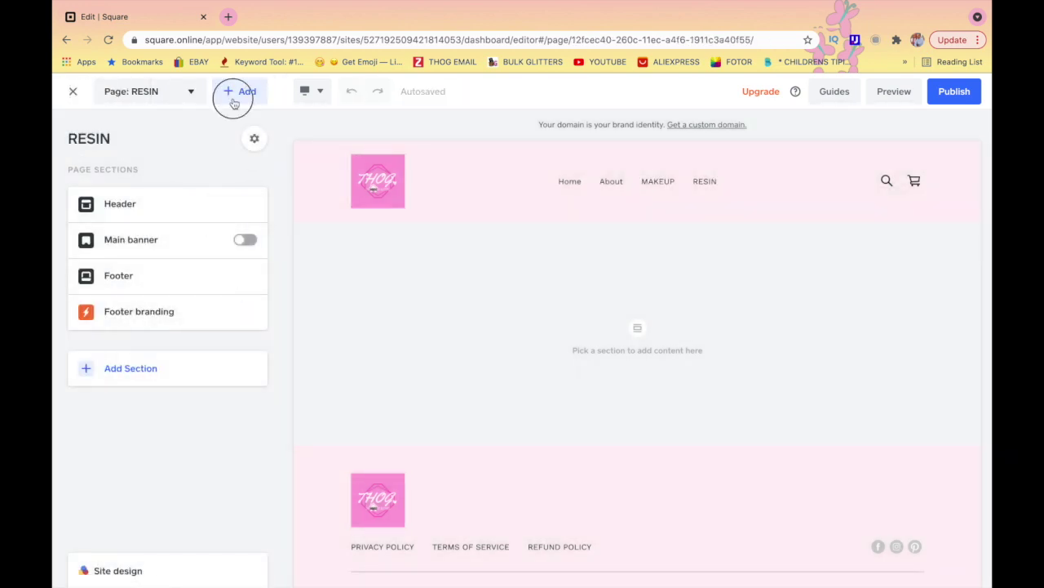
- Add a blank page named FASHION and include it in the site navigation
click(235, 95)
click(243, 145)
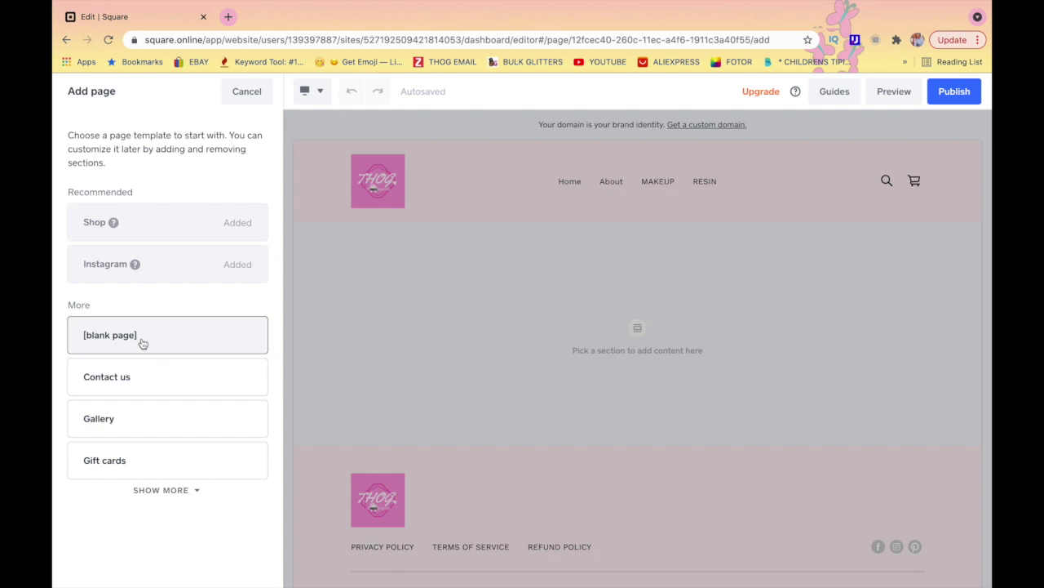
click(142, 343)
click(131, 377)
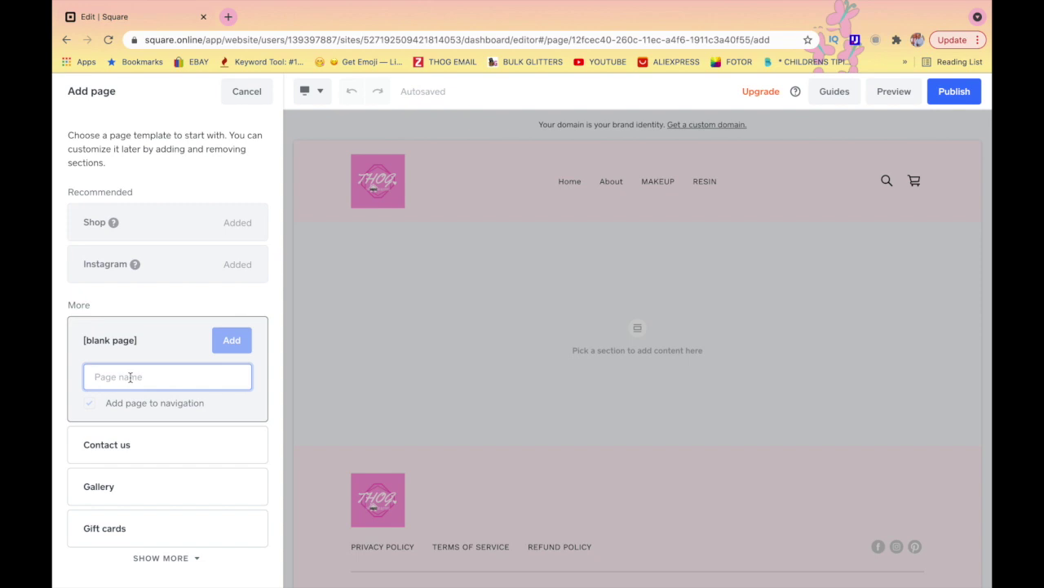
text(FASHION)
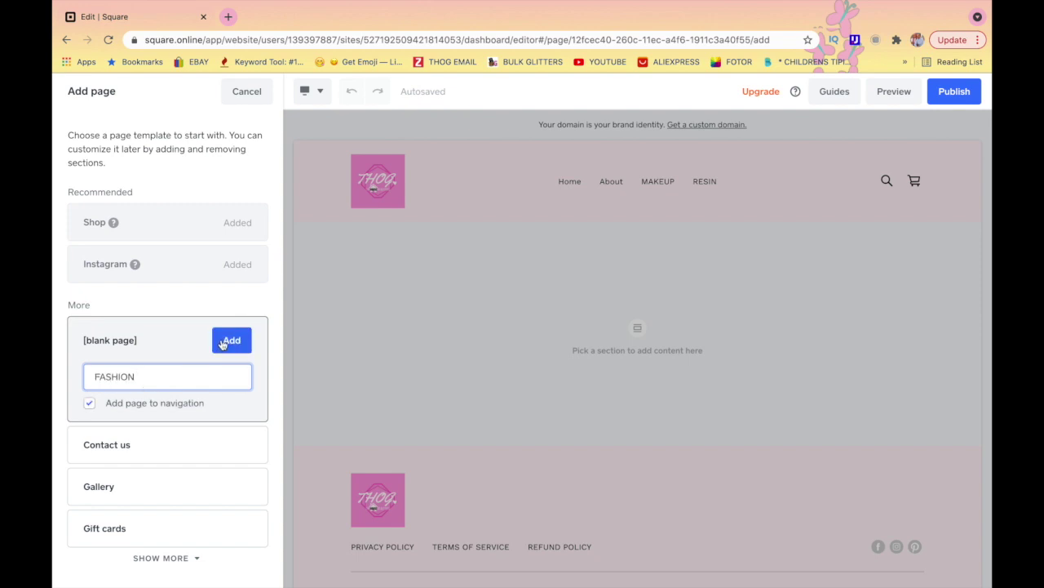
click(233, 345)
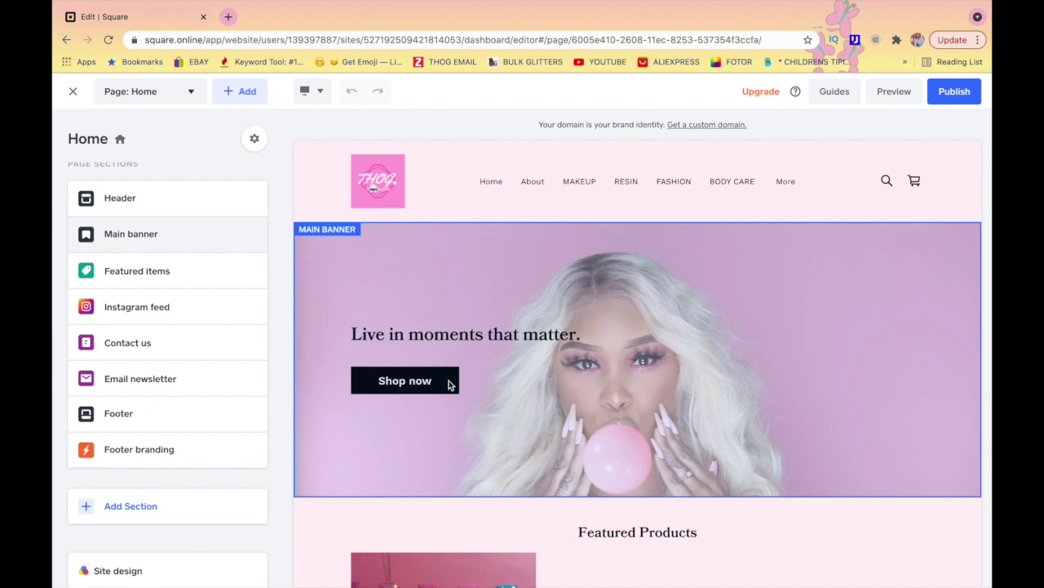
- Review the Home page layout from the main banner through featured products, Instagram feed, contact form and newsletter to the footer
scroll(651, 389, down, 5)
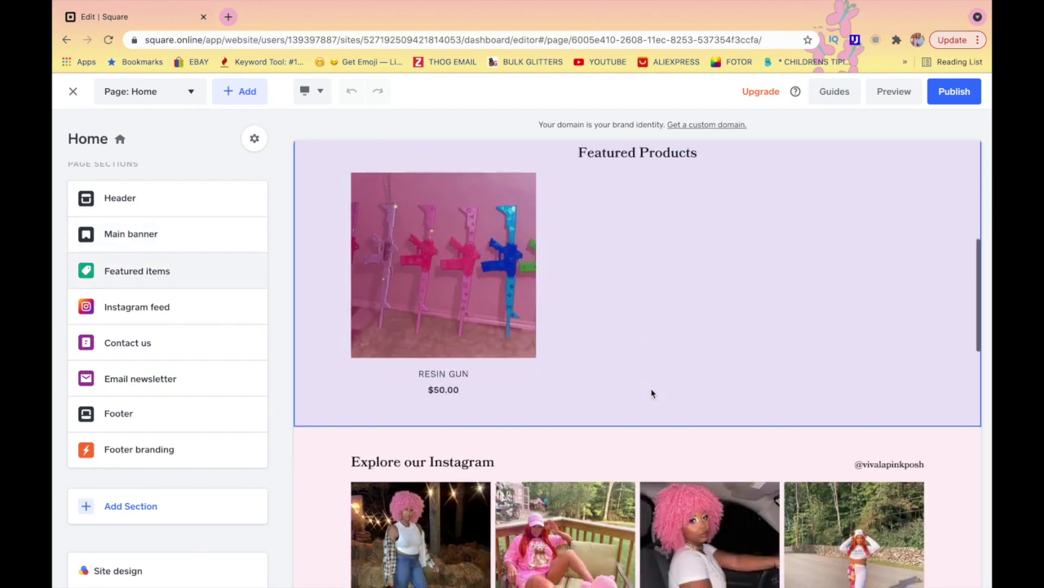
scroll(938, 343, down, 3)
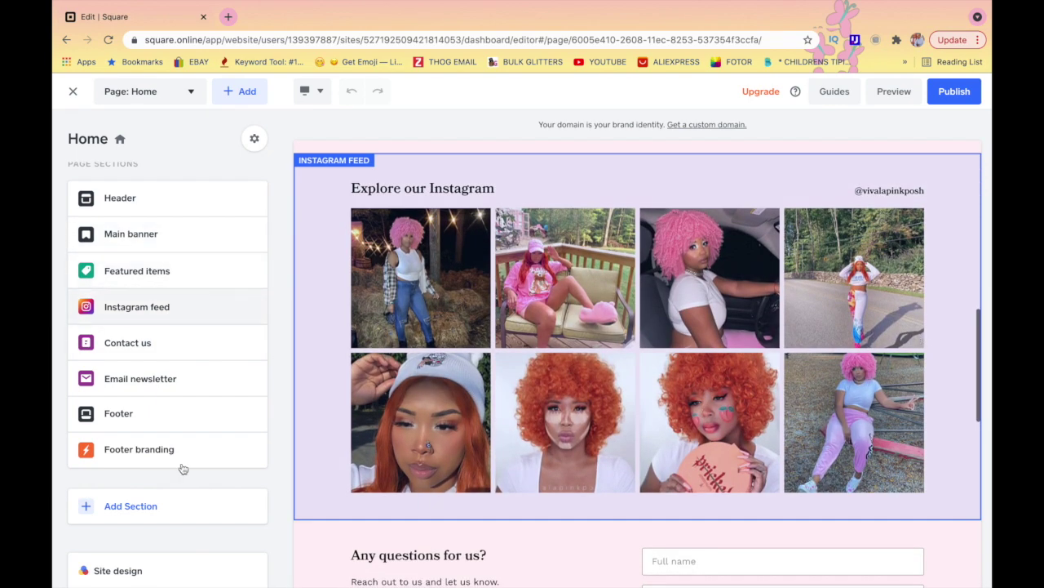
scroll(513, 432, down, 3)
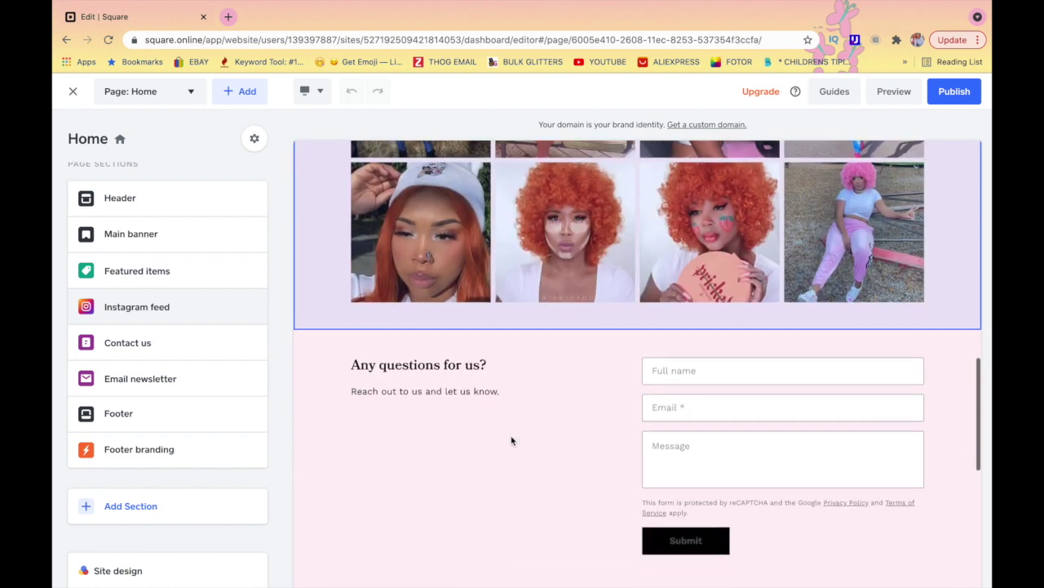
scroll(487, 392, down, 2)
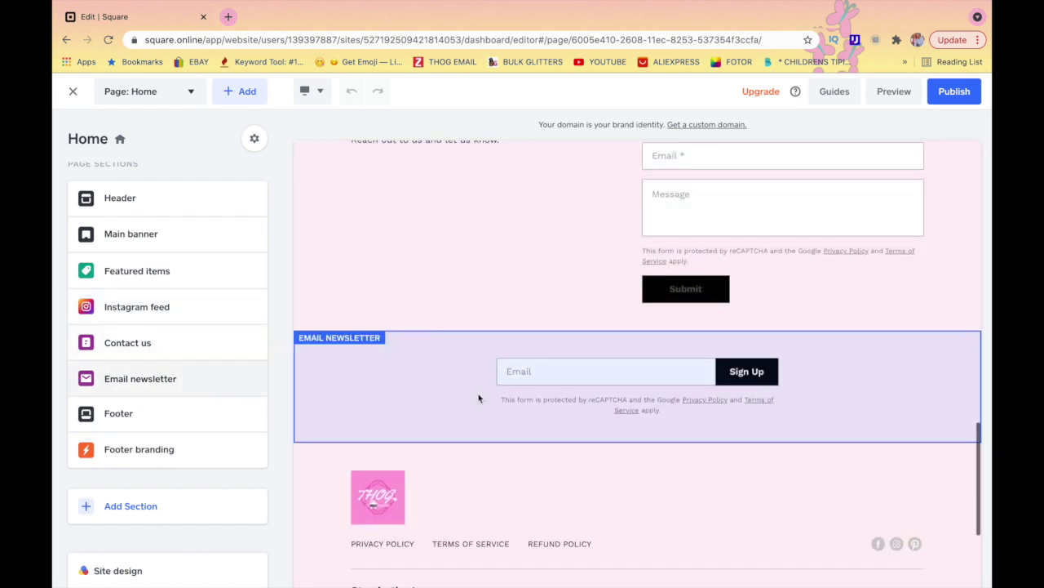
scroll(844, 408, down, 2)
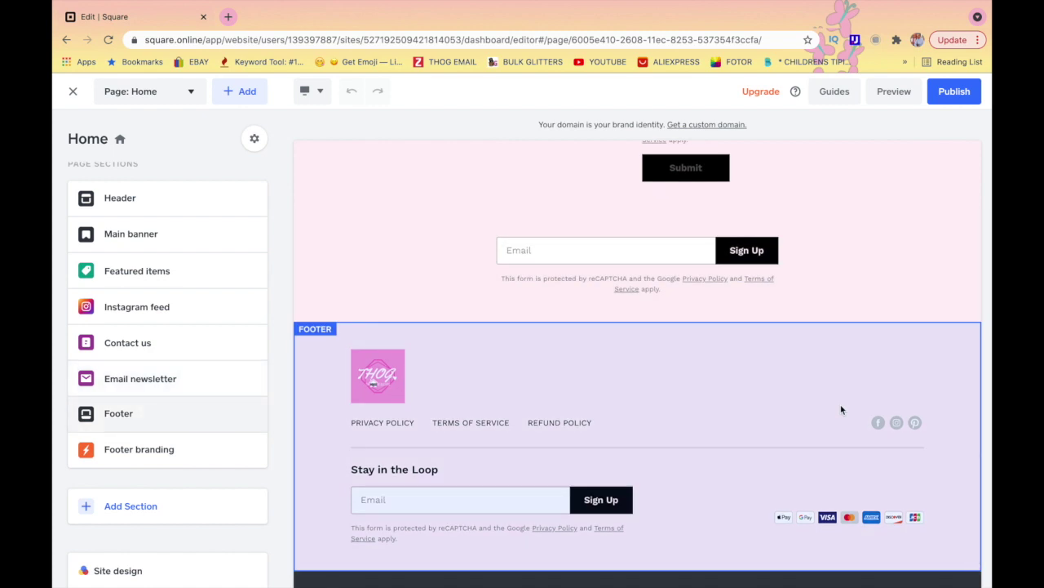
scroll(842, 407, down, 1)
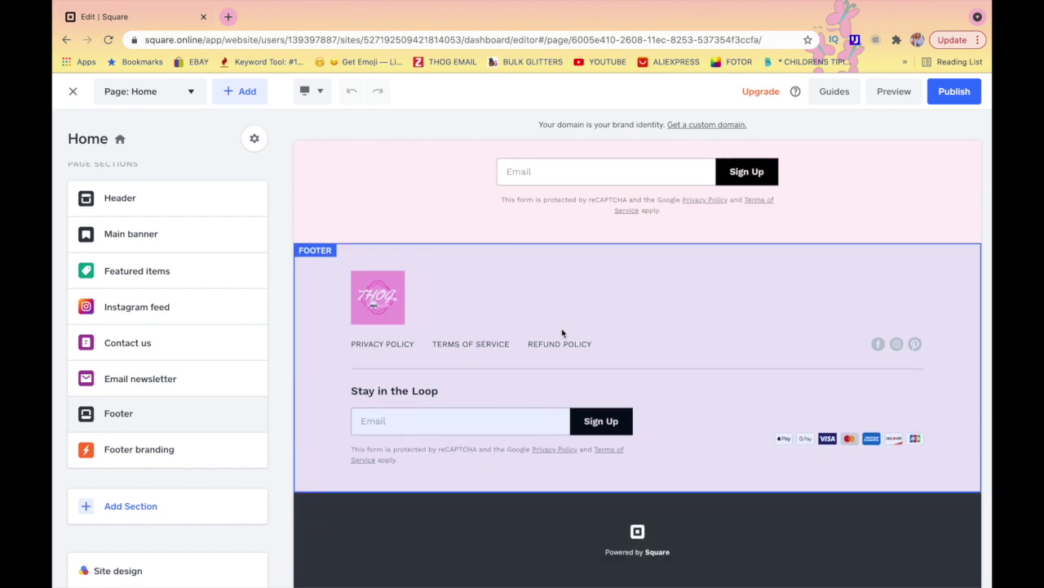
scroll(535, 403, up, 4)
scroll(535, 403, down, 4)
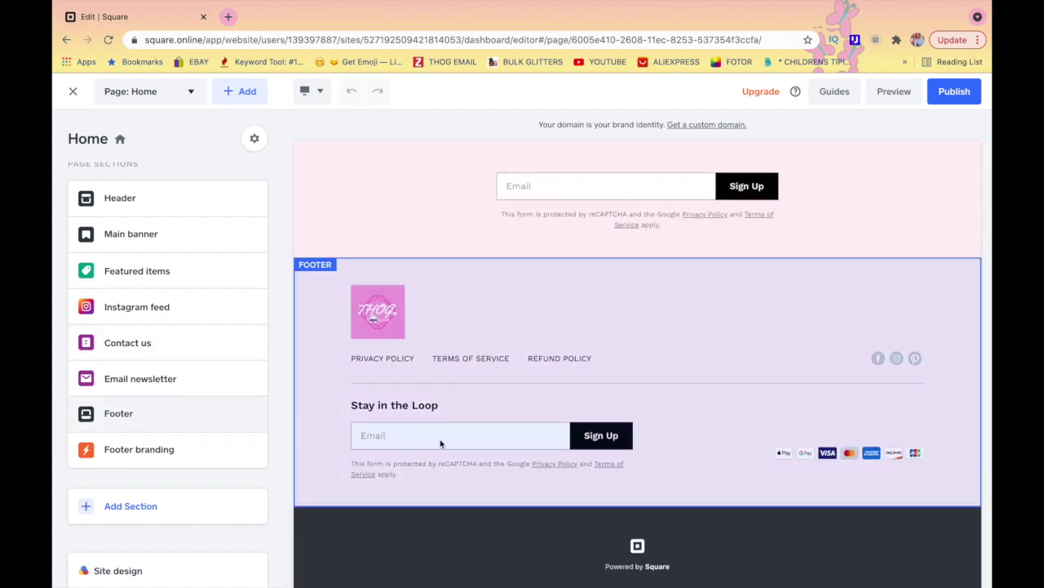
scroll(483, 398, up, 15)
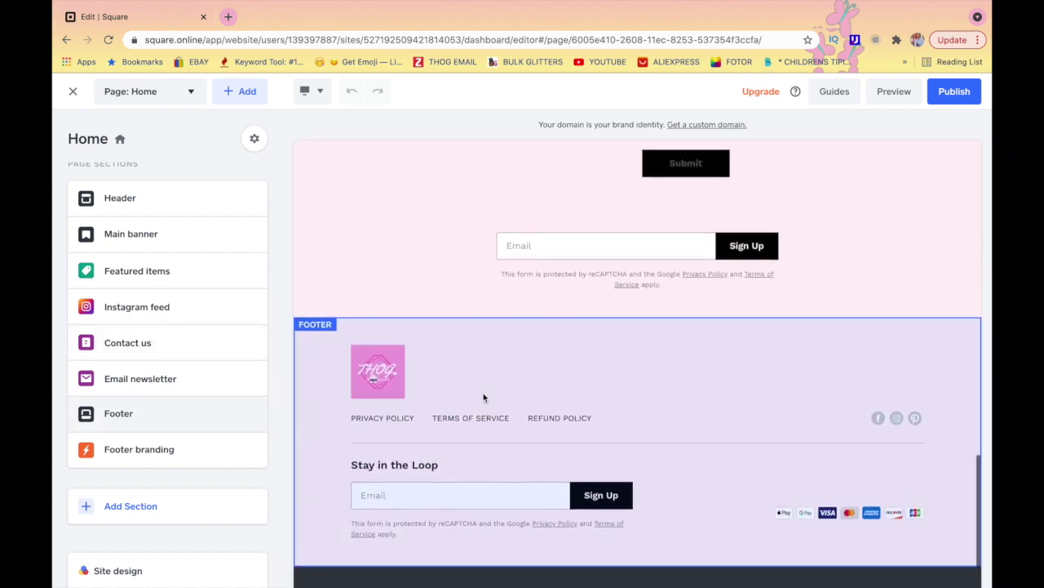